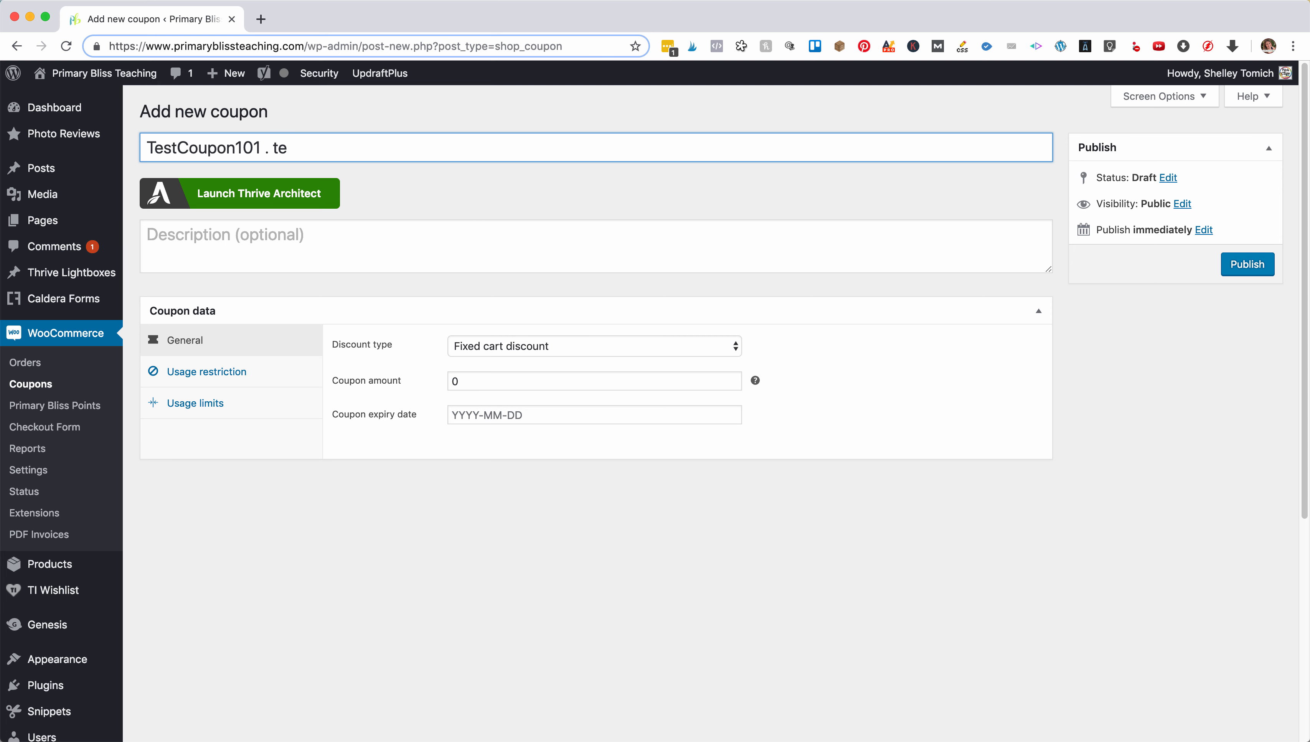
# Enter the coupon description "This is a test coupon for demonstration purposes. This is the coupon for the TpT sale 2018 fall".
pyautogui.press('Tab')
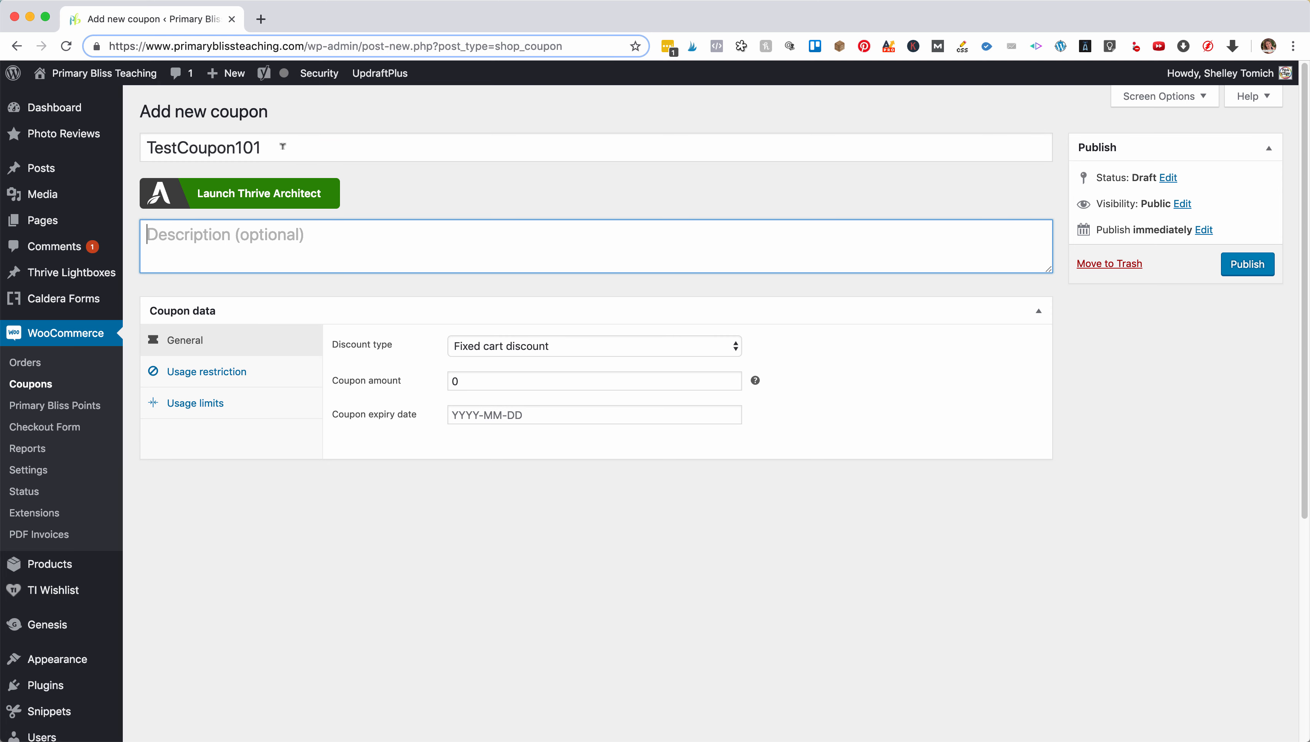
pyautogui.click(282, 147)
pyautogui.click(269, 236)
pyautogui.write('This is a te')
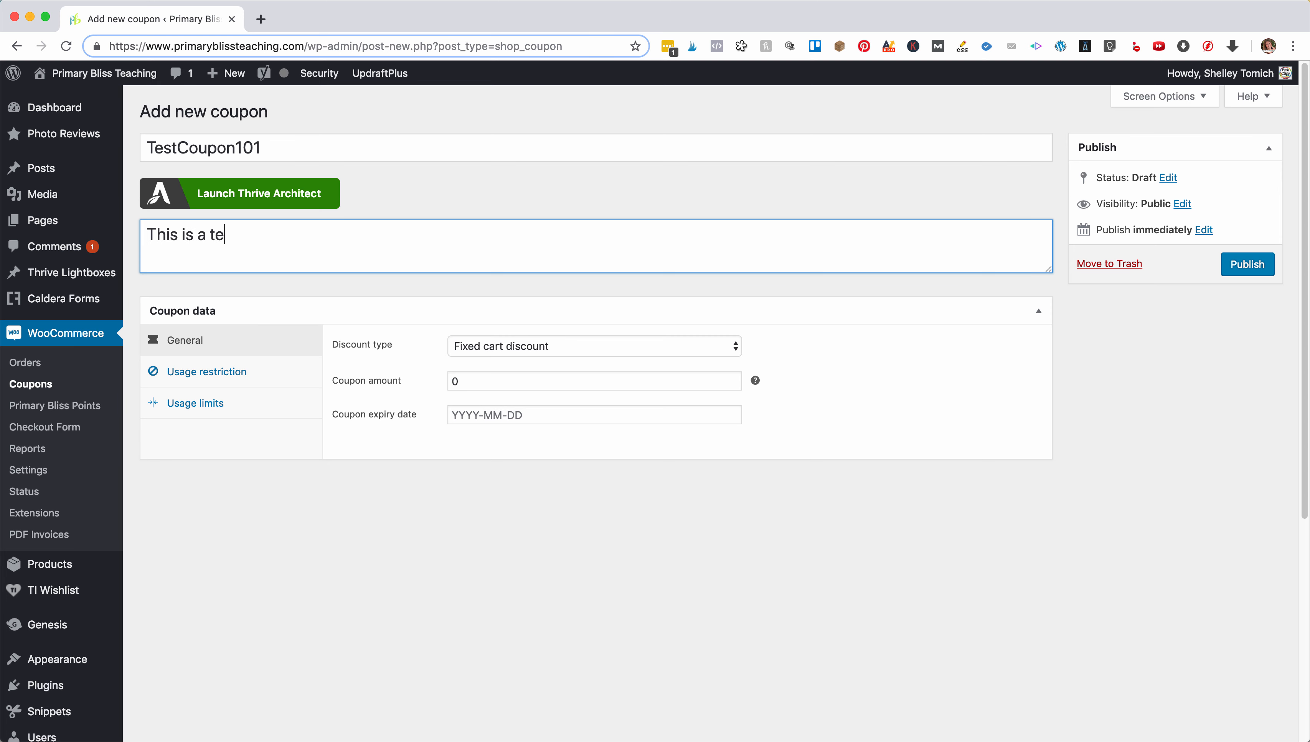
pyautogui.write('st coupon for demonstration pu')
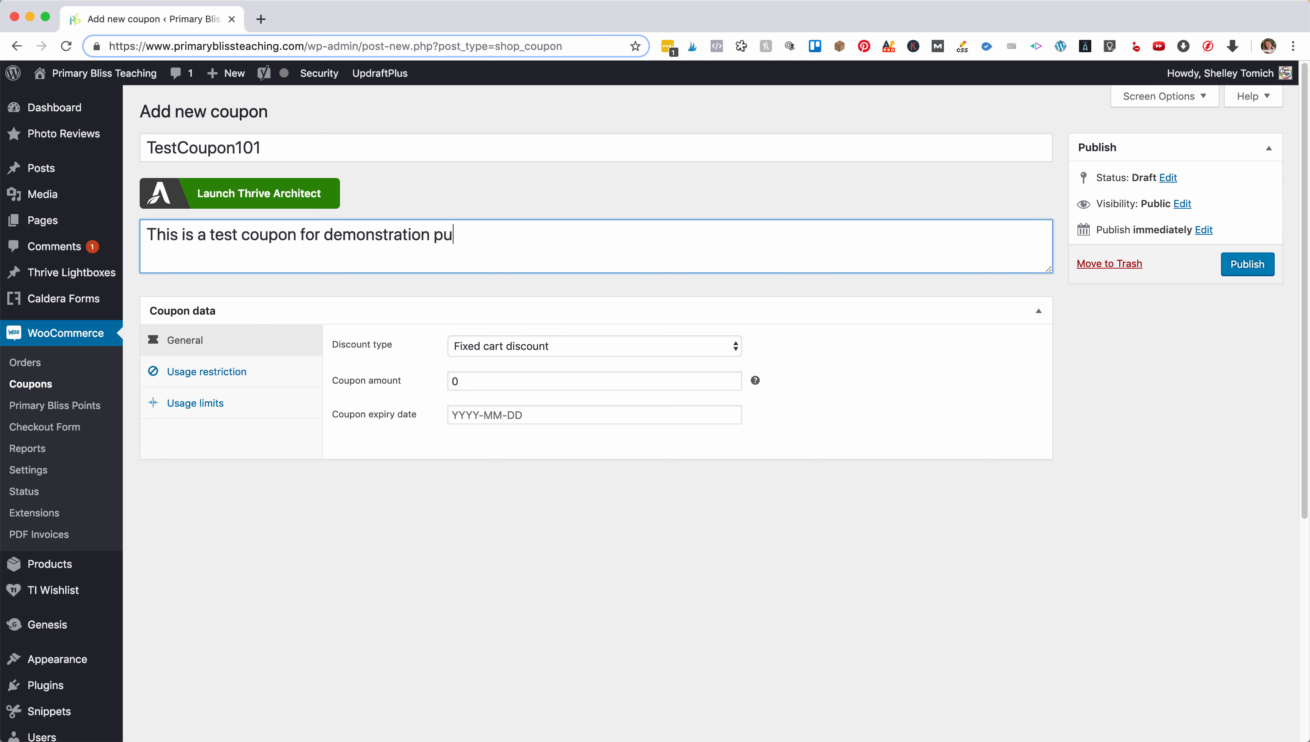
pyautogui.write('rposes.  This is the cup')
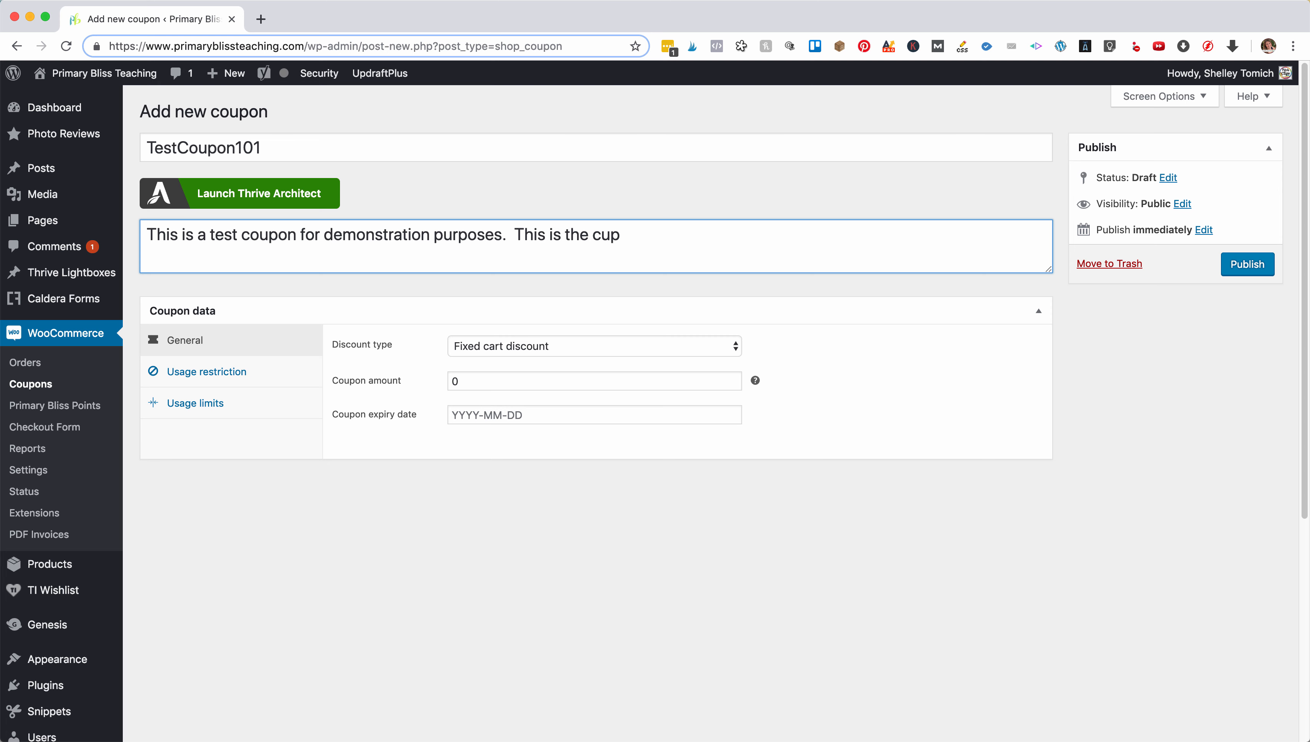
pyautogui.press('BackSpace')
pyautogui.press('BackSpace')
pyautogui.write('oupon for the Tp')
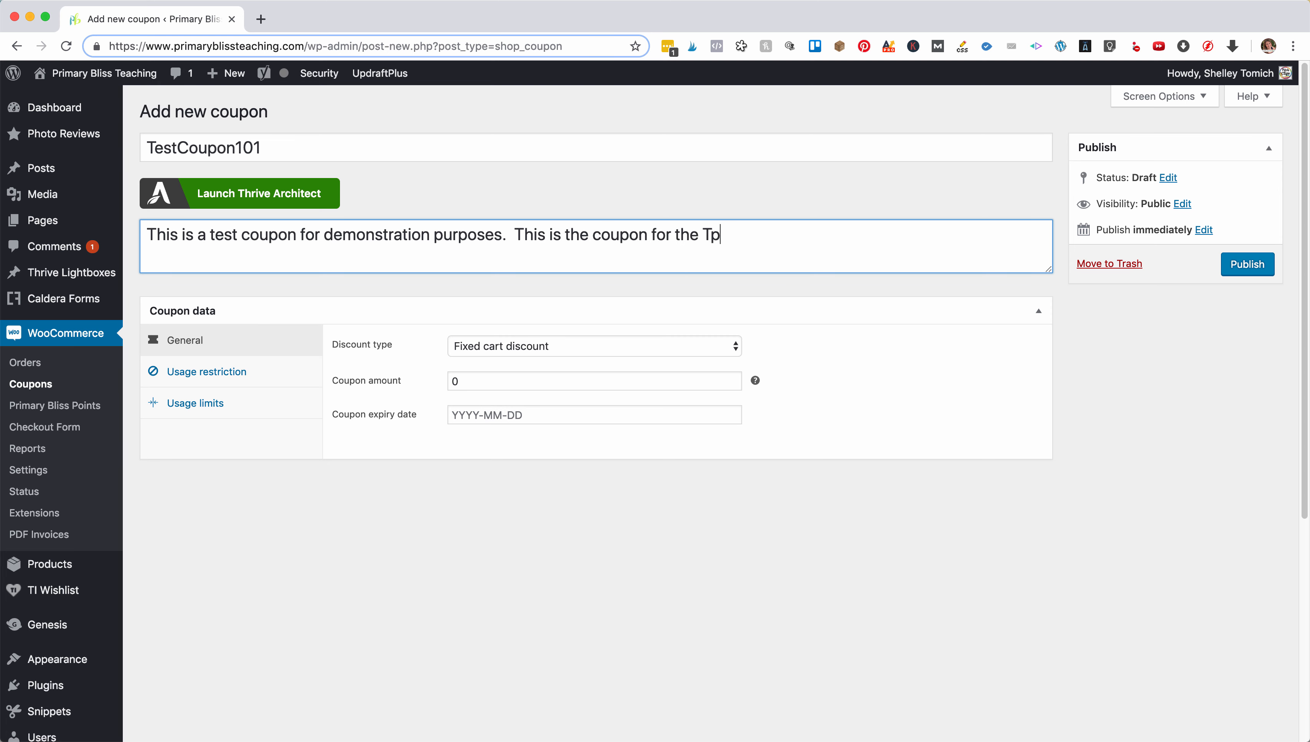
pyautogui.write('T sale 2018 fa')
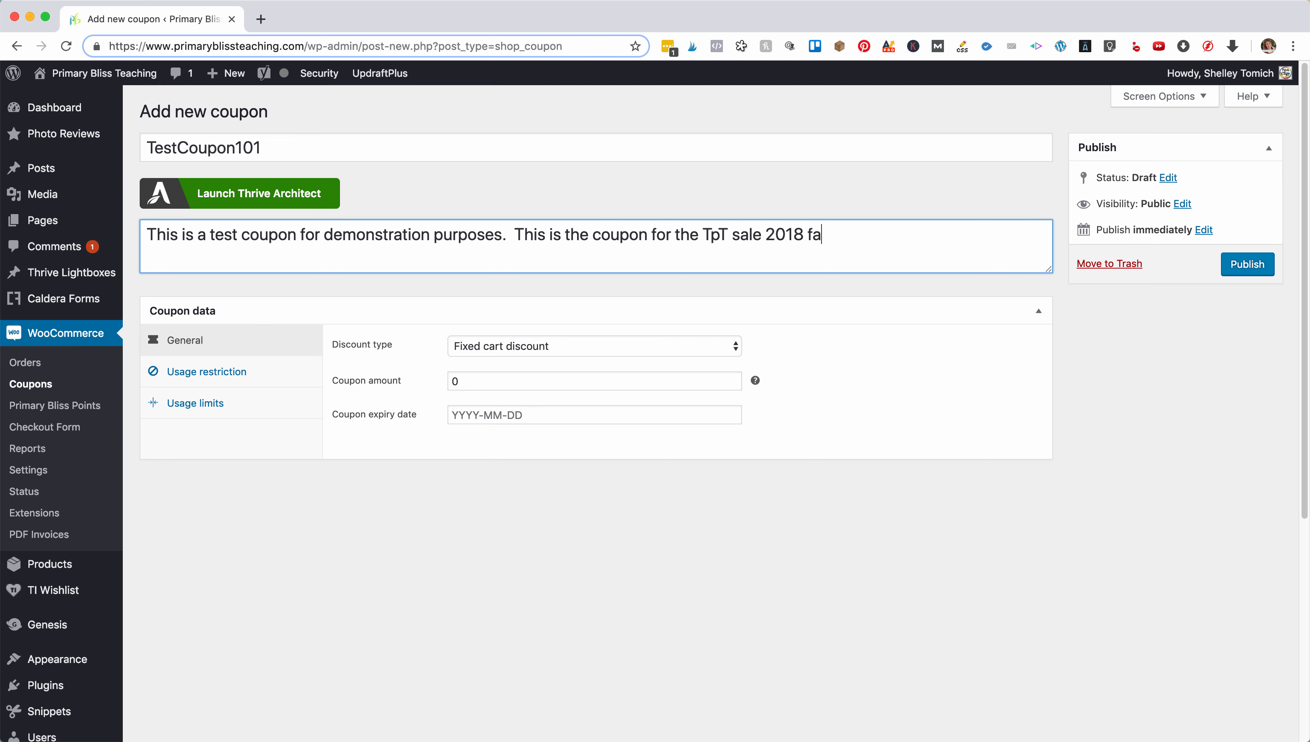
pyautogui.write('ll')
# Delete the second sentence of the coupon description, keeping only "This is a test coupon for demonstration purposes.".
pyautogui.press('BackSpace')
pyautogui.press('BackSpace')
pyautogui.press('BackSpace')
pyautogui.press('BackSpace')
pyautogui.press('BackSpace')
pyautogui.press('BackSpace')
pyautogui.press('BackSpace')
pyautogui.press('BackSpace')
pyautogui.press('BackSpace')
pyautogui.press('BackSpace')
pyautogui.press('BackSpace')
pyautogui.press('BackSpace')
pyautogui.press('BackSpace')
pyautogui.press('BackSpace')
pyautogui.press('BackSpace')
pyautogui.press('BackSpace')
pyautogui.press('BackSpace')
pyautogui.press('BackSpace')
pyautogui.press('BackSpace')
pyautogui.press('BackSpace')
pyautogui.press('BackSpace')
pyautogui.press('BackSpace')
pyautogui.press('BackSpace')
pyautogui.press('BackSpace')
pyautogui.press('BackSpace')
pyautogui.press('BackSpace')
pyautogui.press('BackSpace')
pyautogui.press('BackSpace')
pyautogui.press('BackSpace')
pyautogui.press('BackSpace')
pyautogui.press('BackSpace')
pyautogui.press('BackSpace')
pyautogui.press('BackSpace')
pyautogui.press('BackSpace')
pyautogui.press('BackSpace')
pyautogui.press('BackSpace')
pyautogui.press('BackSpace')
pyautogui.press('BackSpace')
pyautogui.press('BackSpace')
pyautogui.press('BackSpace')
pyautogui.press('BackSpace')
pyautogui.press('BackSpace')
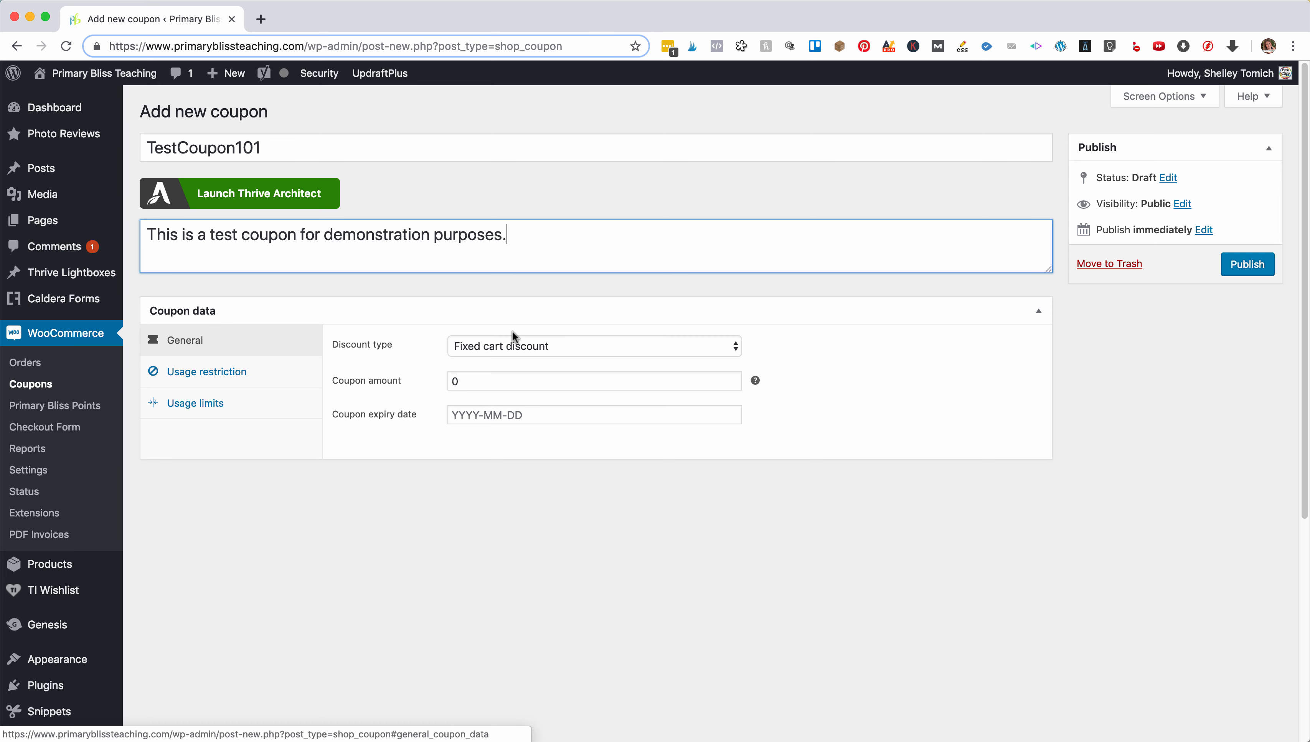
# Set the discount type to Percentage discount with a coupon amount of 25.
pyautogui.click(623, 344)
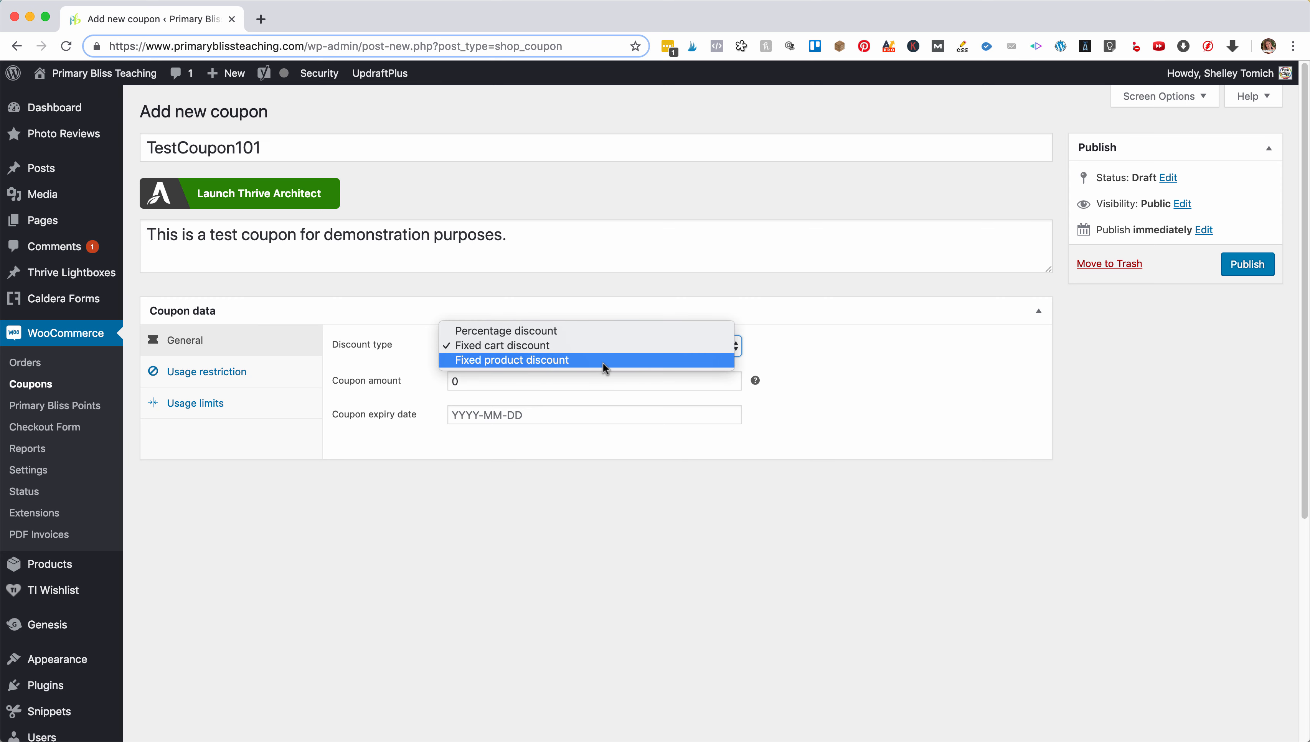
pyautogui.click(566, 334)
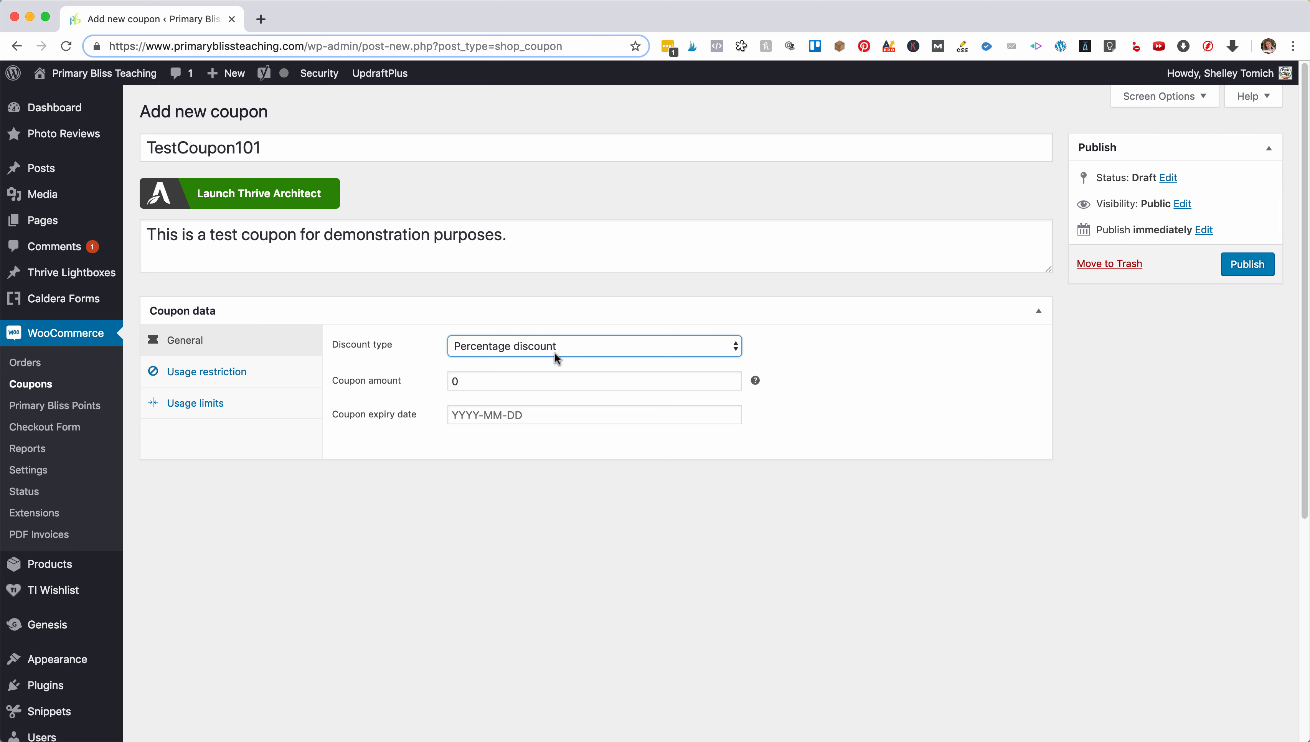
pyautogui.click(480, 384)
pyautogui.doubleClick(479, 384)
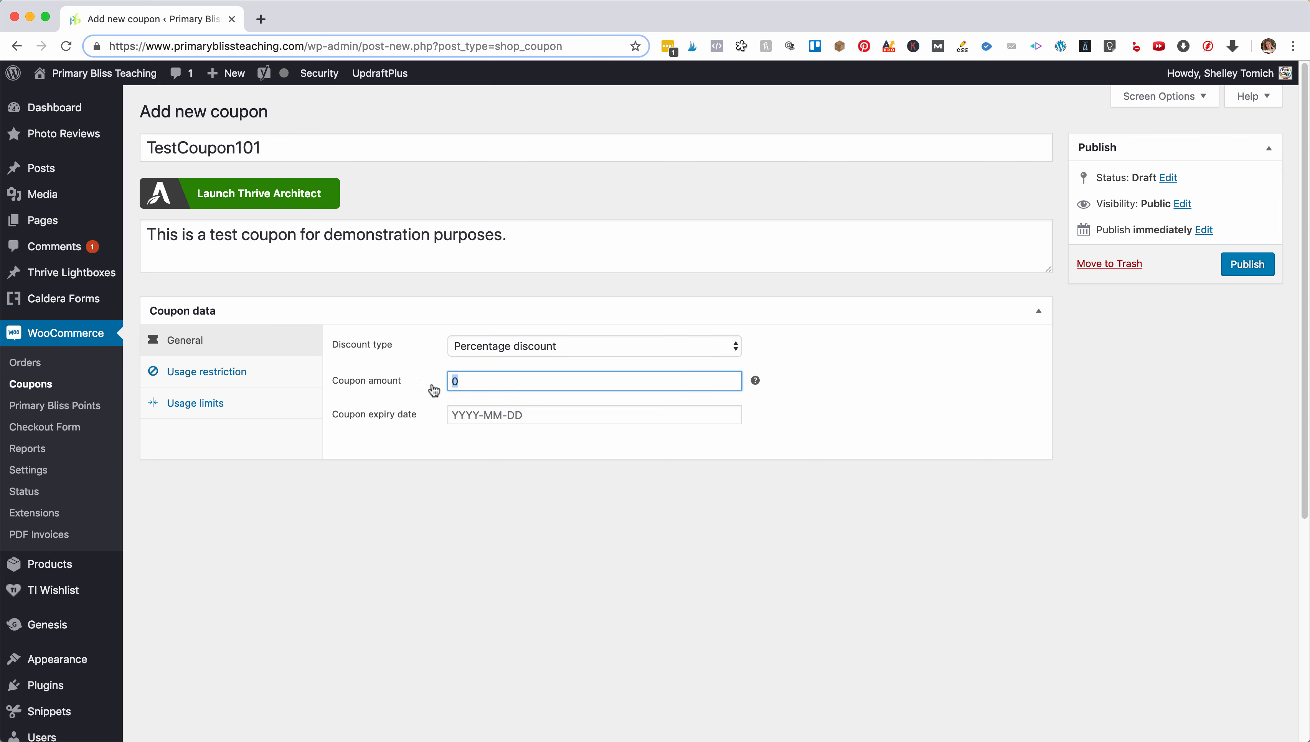
pyautogui.write('100')
pyautogui.moveTo(532, 381); pyautogui.dragTo(441, 381)
pyautogui.write('25')
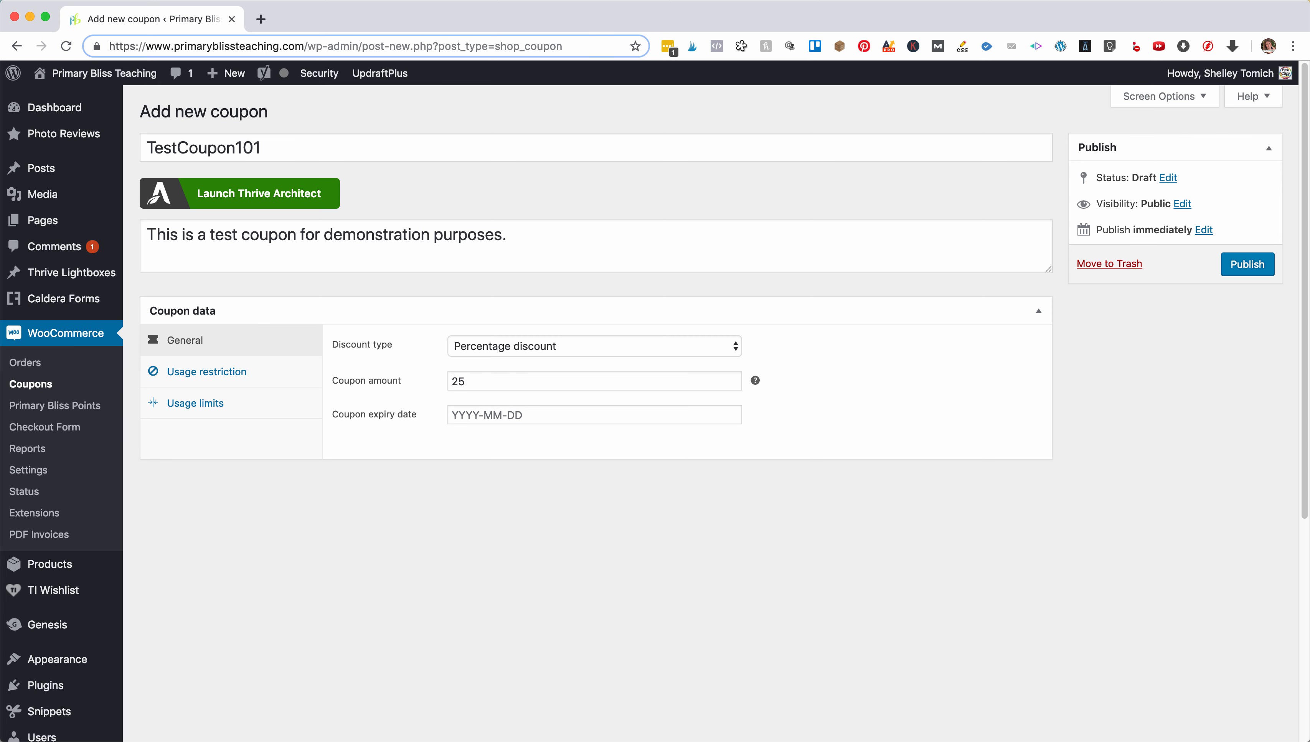
# Change the discount type to Fixed cart discount and set the coupon amount to 2.
pyautogui.click(610, 342)
pyautogui.click(582, 364)
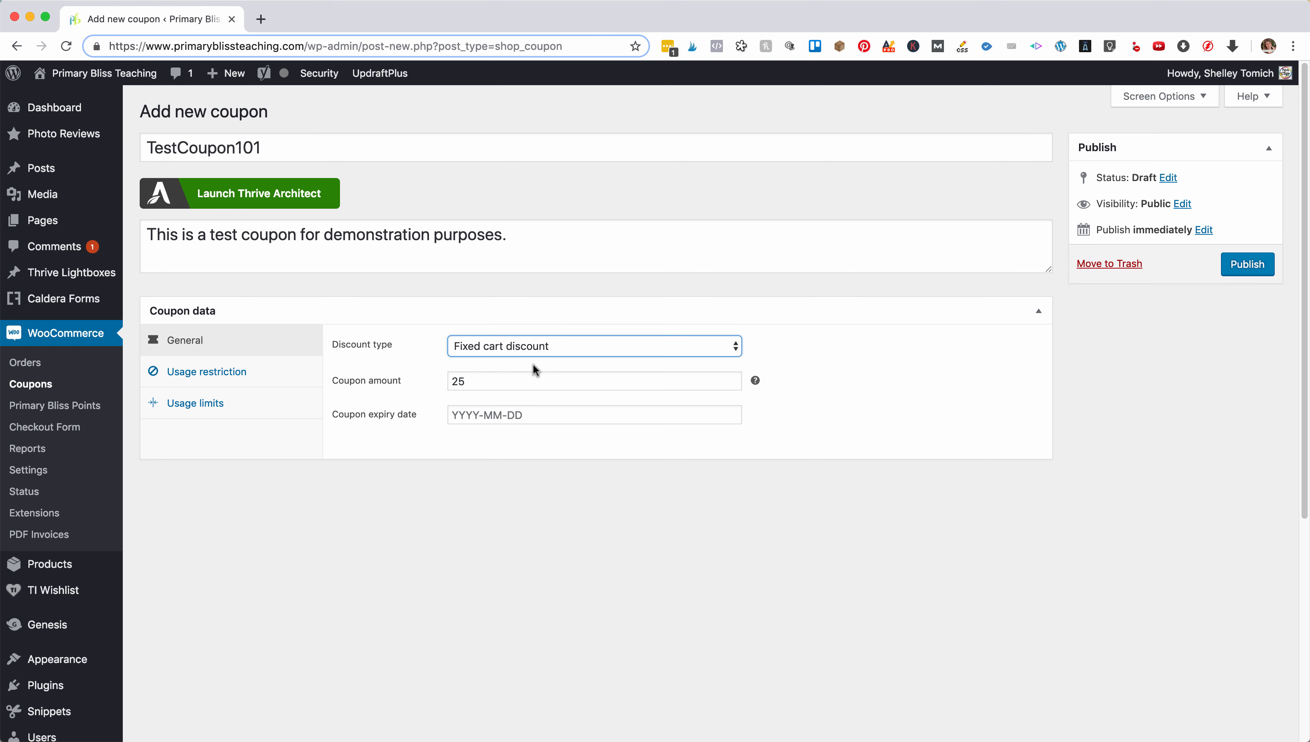
pyautogui.moveTo(535, 381); pyautogui.dragTo(419, 371)
pyautogui.press('BackSpace')
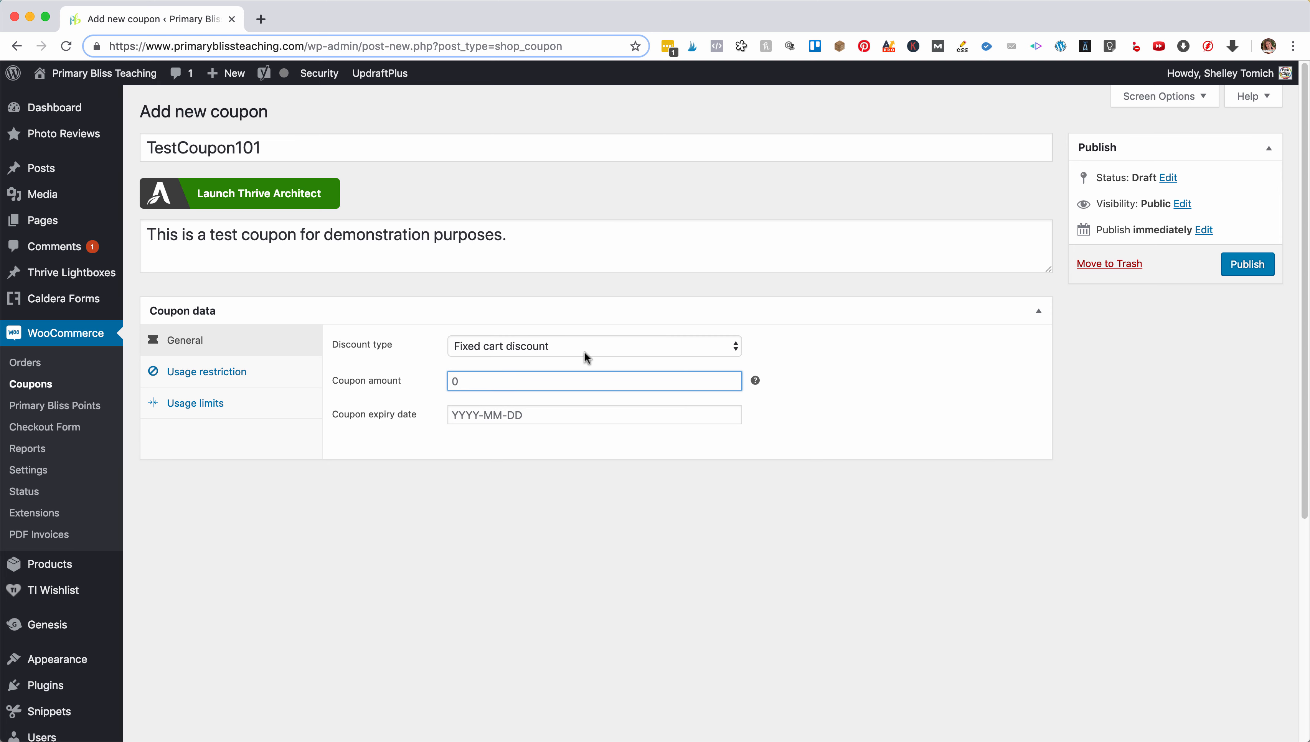
pyautogui.write('2')
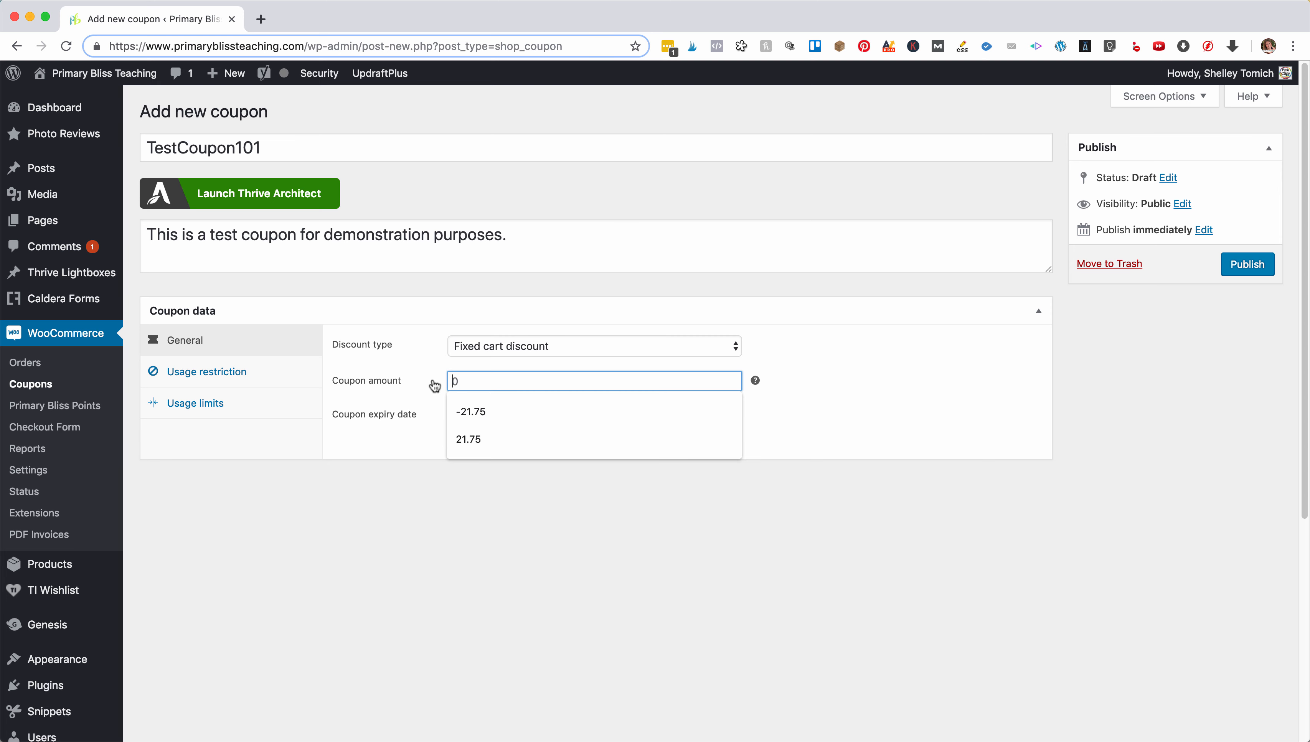
pyautogui.click(852, 415)
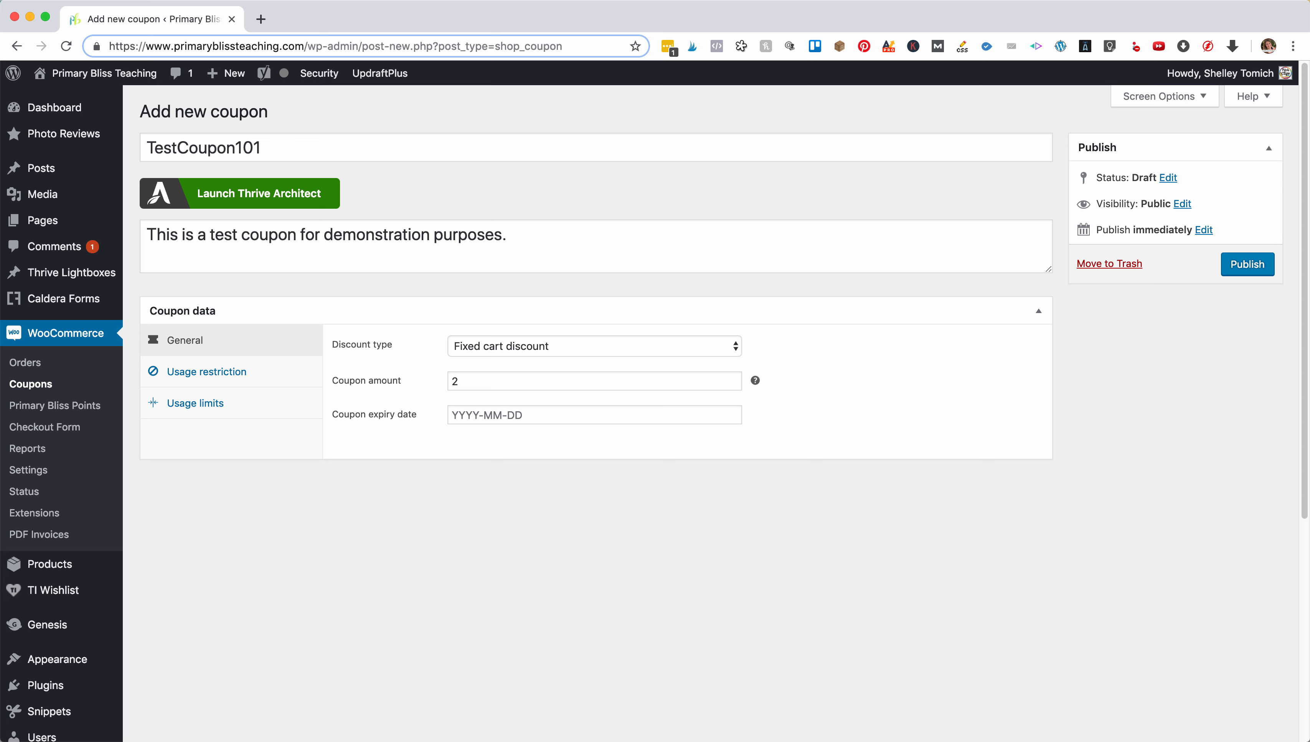
# Try a coupon amount of 4.95 for the fixed cart discount and clear the value.
pyautogui.doubleClick(455, 382)
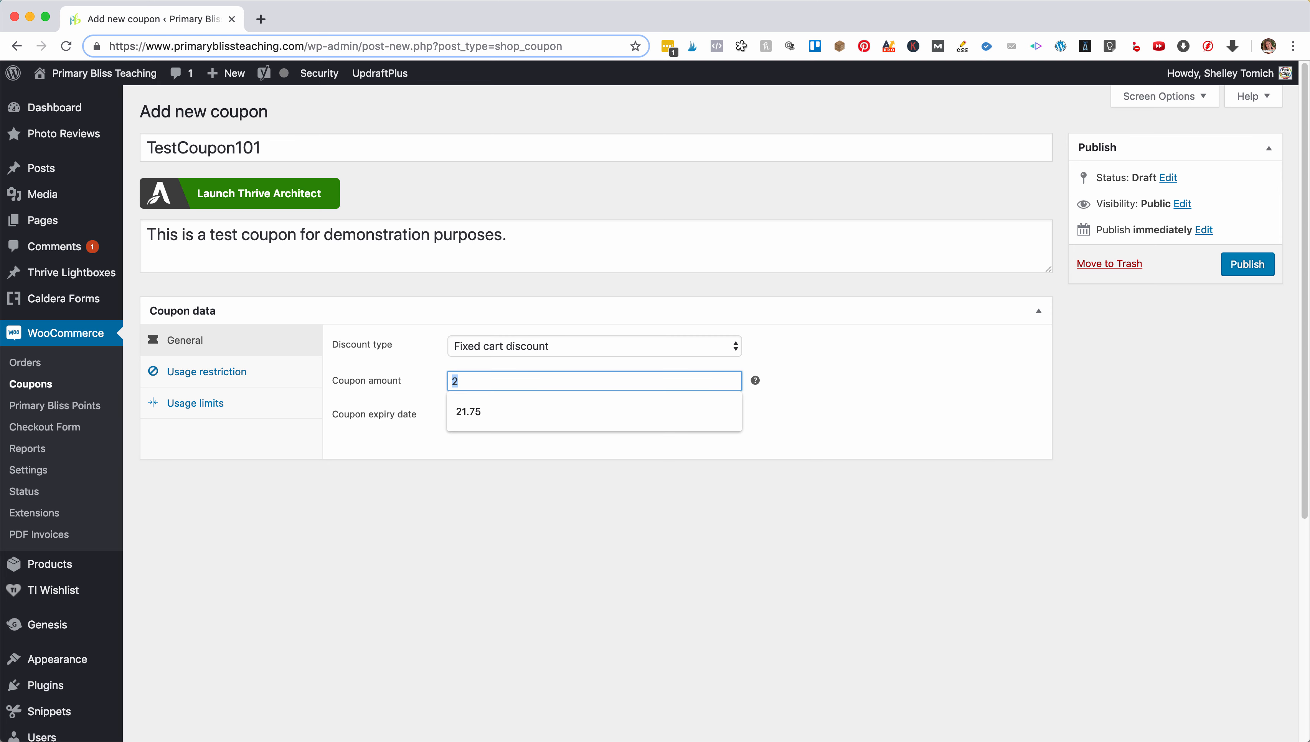
pyautogui.write('4.95')
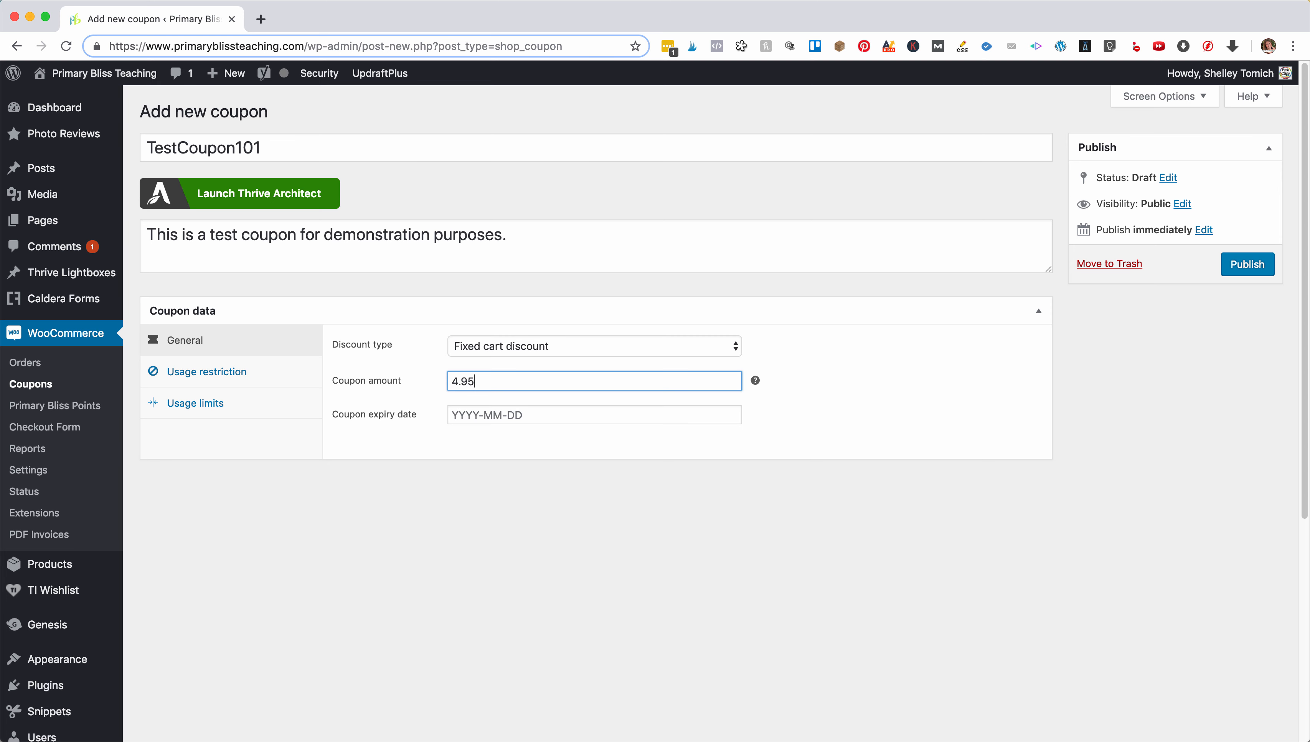
pyautogui.moveTo(479, 382); pyautogui.dragTo(433, 383)
pyautogui.press('BackSpace')
# Change the discount type to Fixed product discount.
pyautogui.click(521, 347)
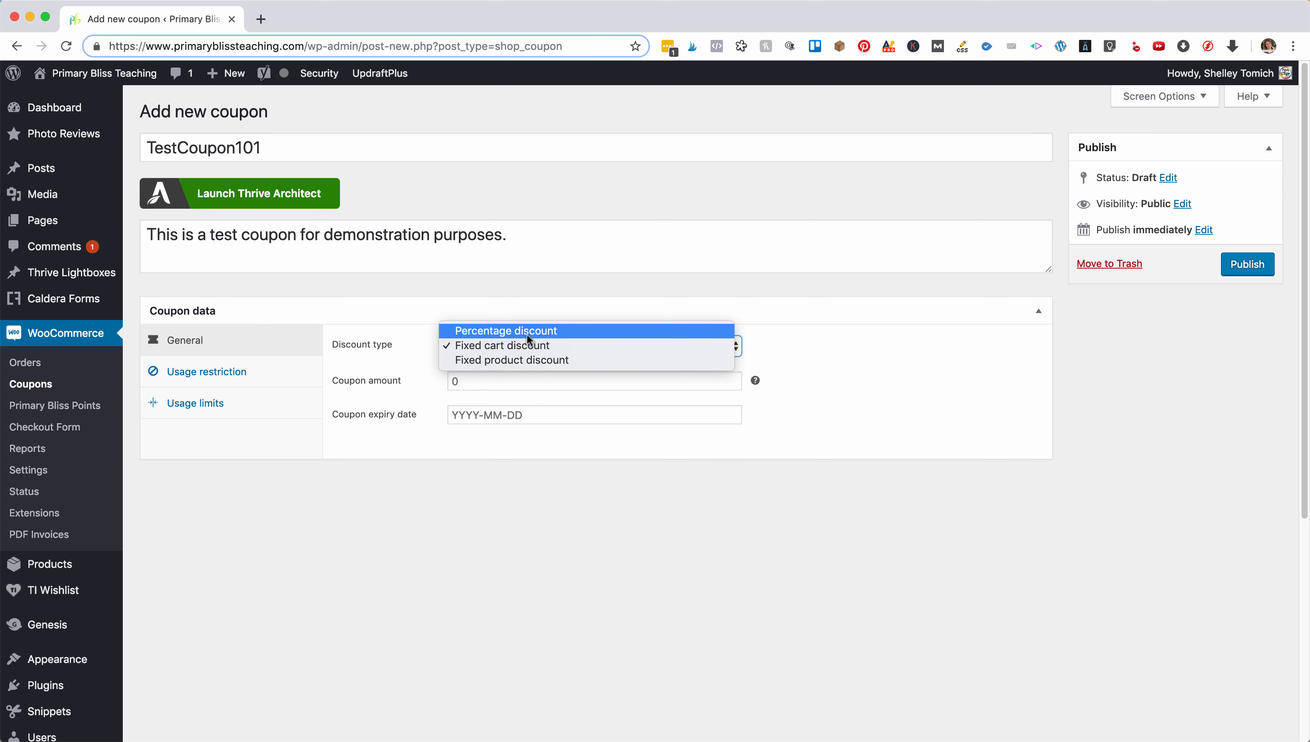
pyautogui.click(525, 361)
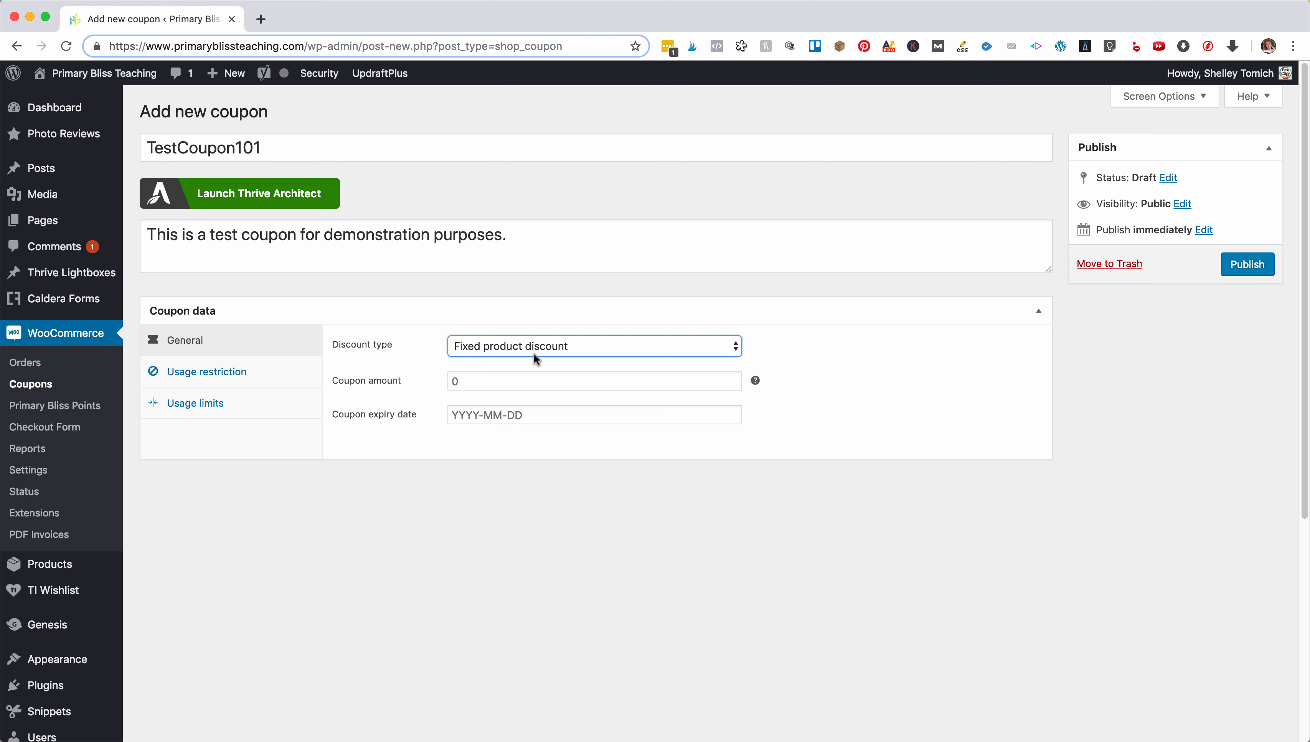
pyautogui.click(494, 377)
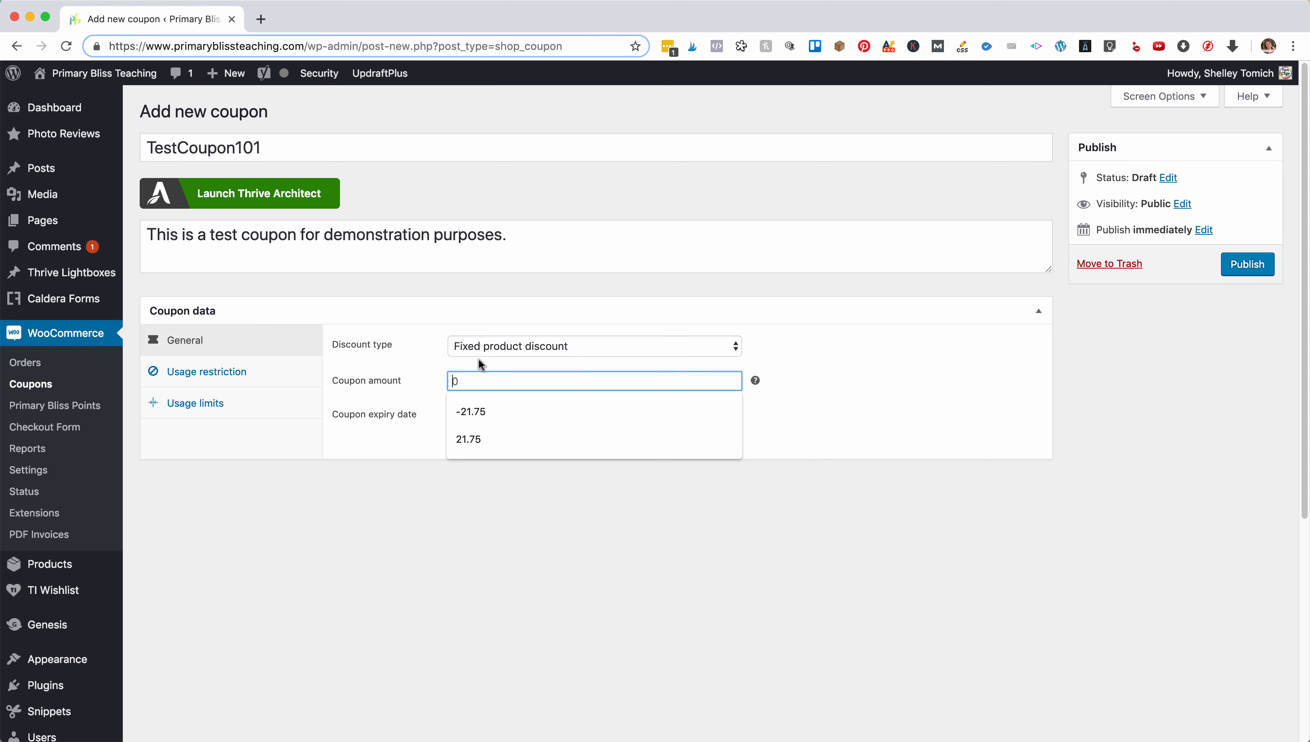
# Set the discount type to Percentage discount and the coupon amount to 10.
pyautogui.click(542, 348)
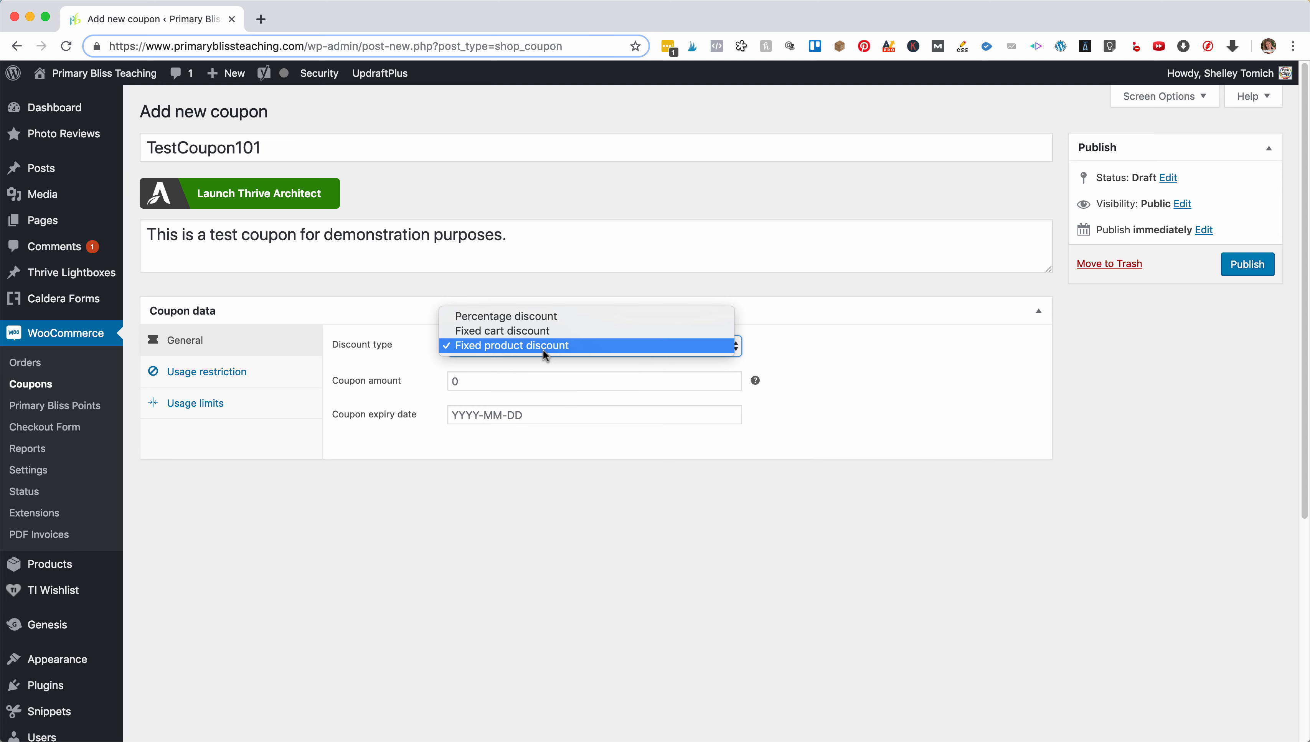
pyautogui.click(524, 321)
pyautogui.click(498, 383)
pyautogui.write('10')
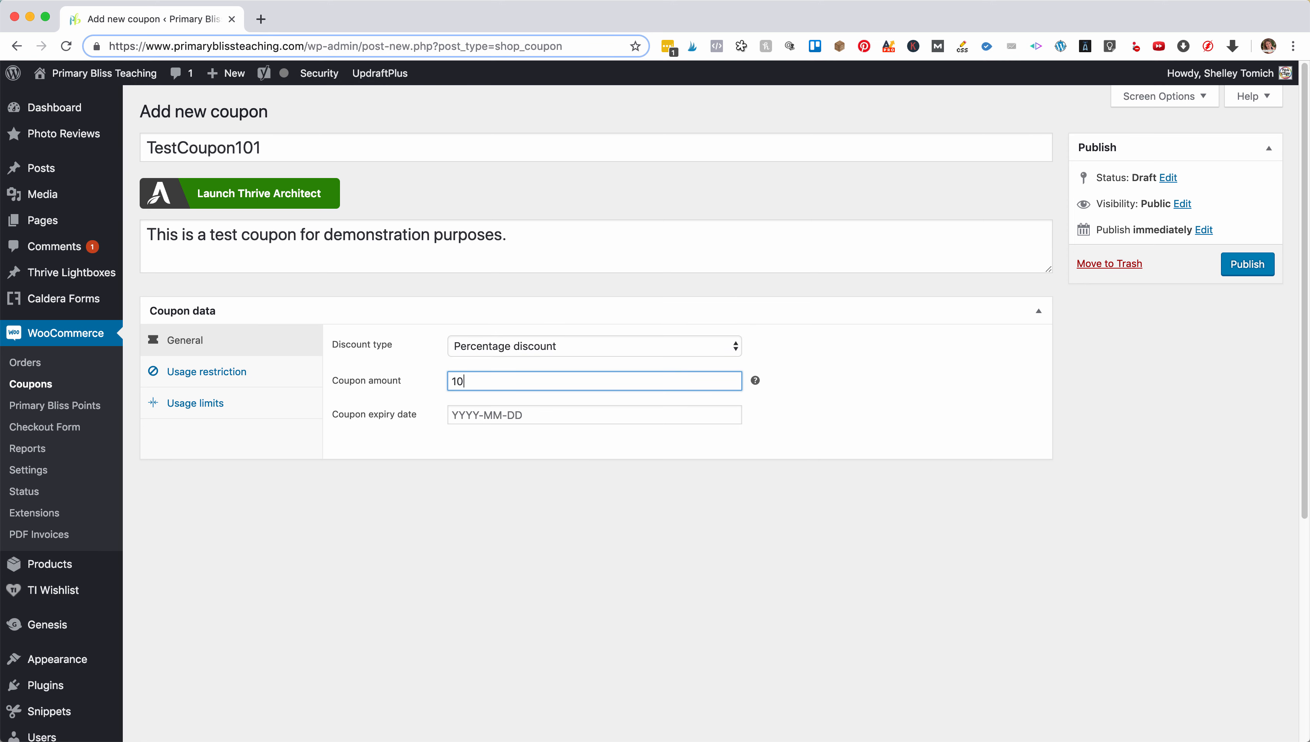
pyautogui.click(494, 419)
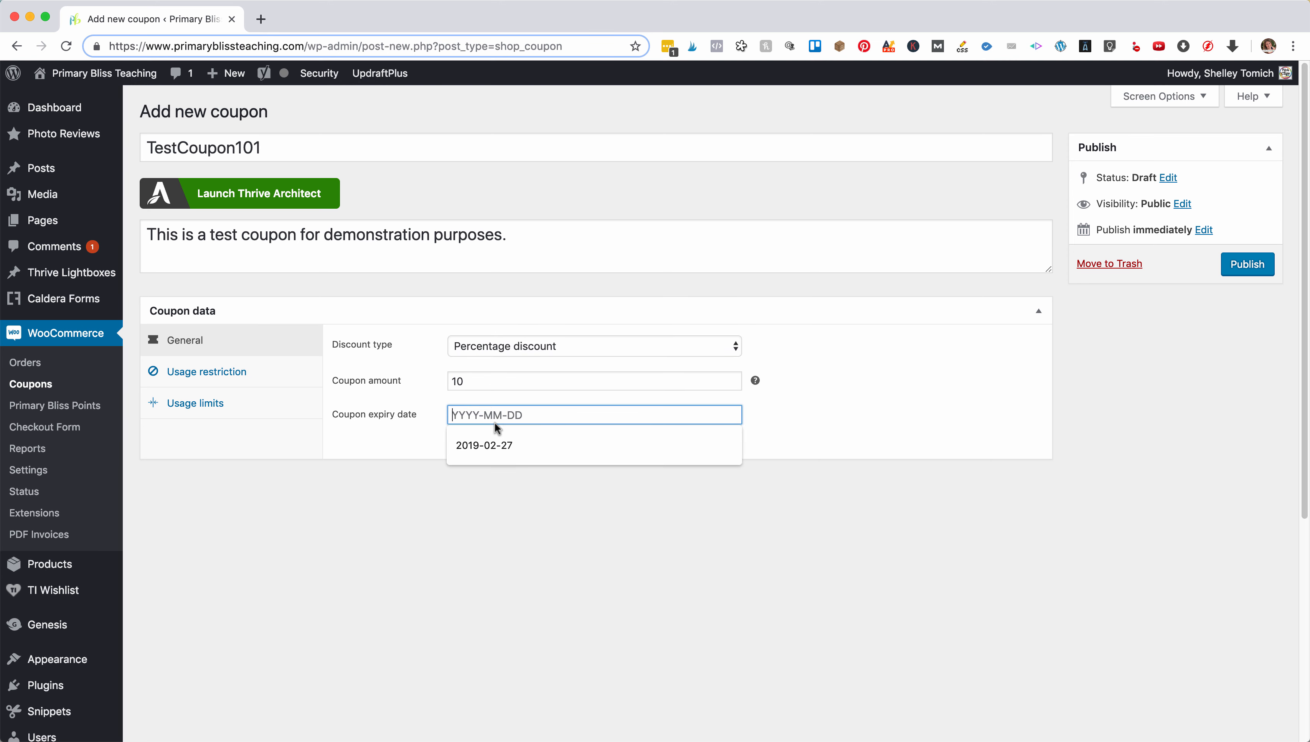
# Open the coupon's usage restriction settings.
pyautogui.click(206, 371)
pyautogui.moveTo(756, 344)
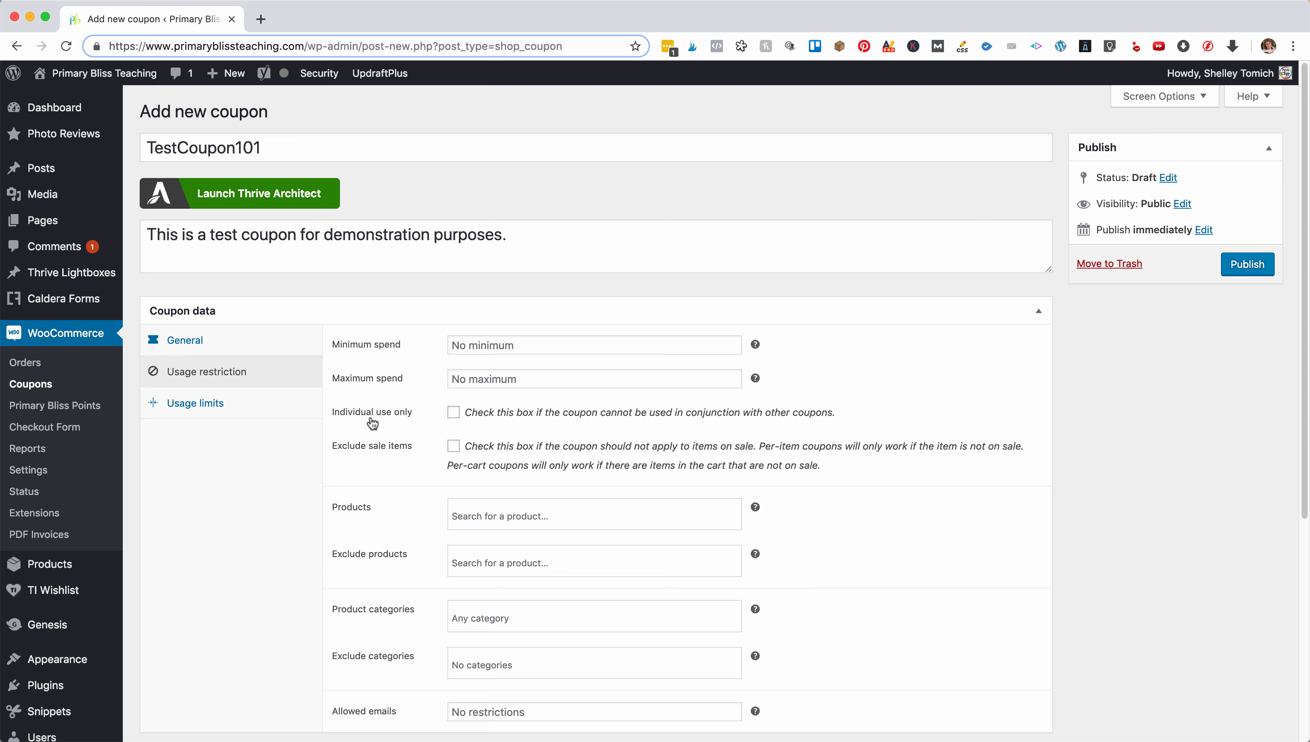
# Try switching the Individual use only and Exclude sale items restrictions on and off.
pyautogui.click(450, 415)
pyautogui.click(455, 416)
pyautogui.click(453, 448)
pyautogui.click(452, 448)
# Search for "number talks" and limit the coupon to the Kindergarten Number Talks and Second Grade Number Talks products.
pyautogui.scroll(-3, 409, 453)
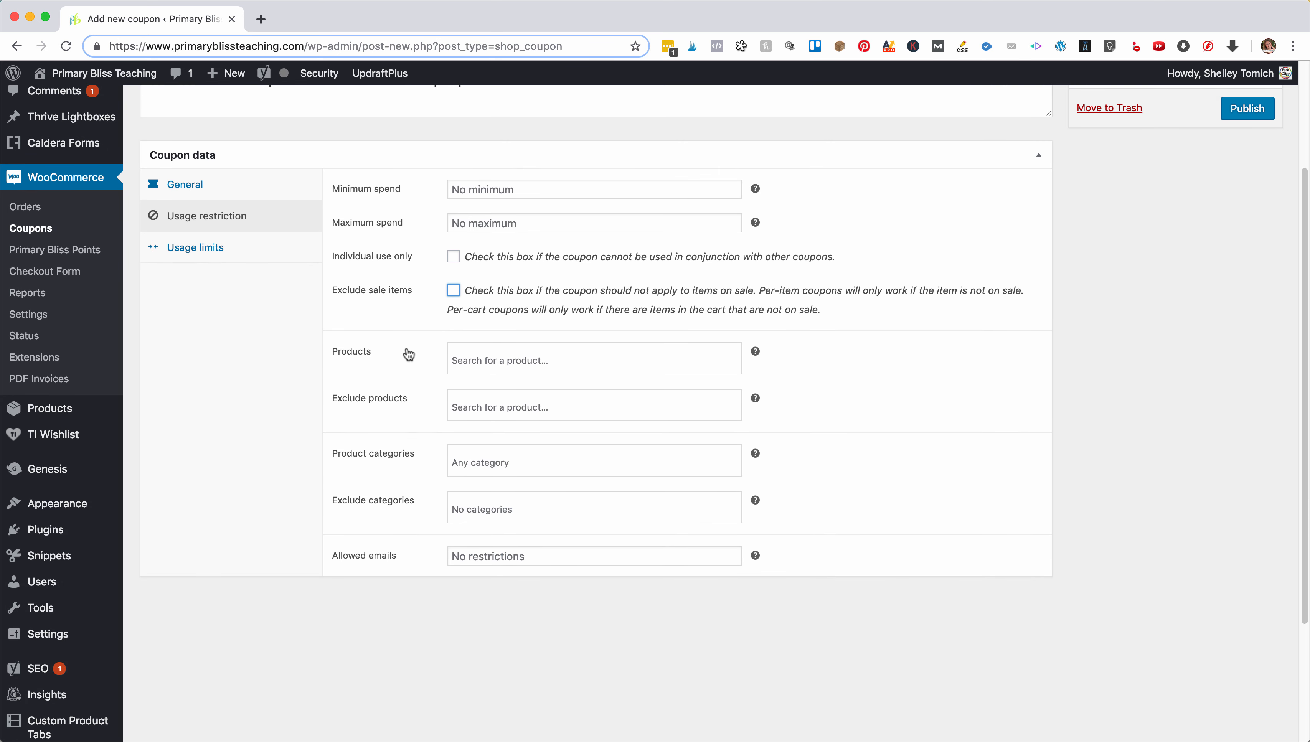
pyautogui.click(497, 359)
pyautogui.write('num')
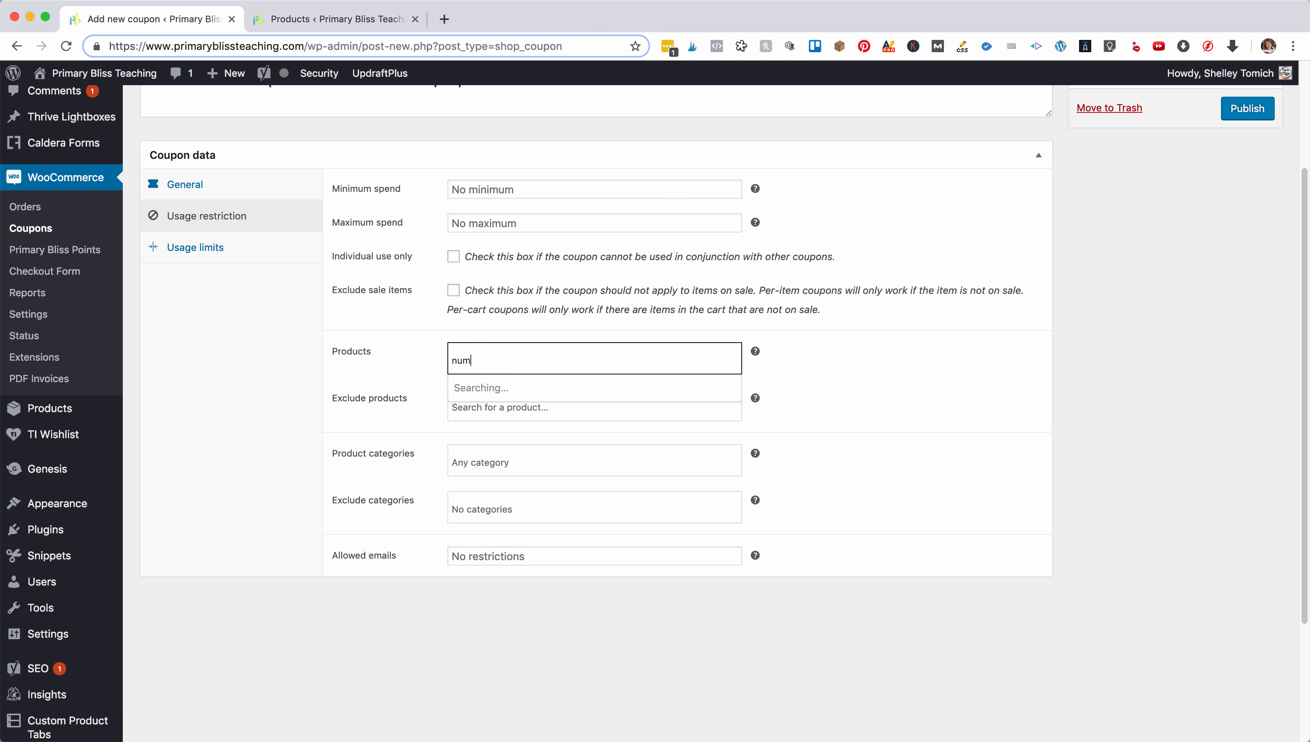
pyautogui.write('ber talks')
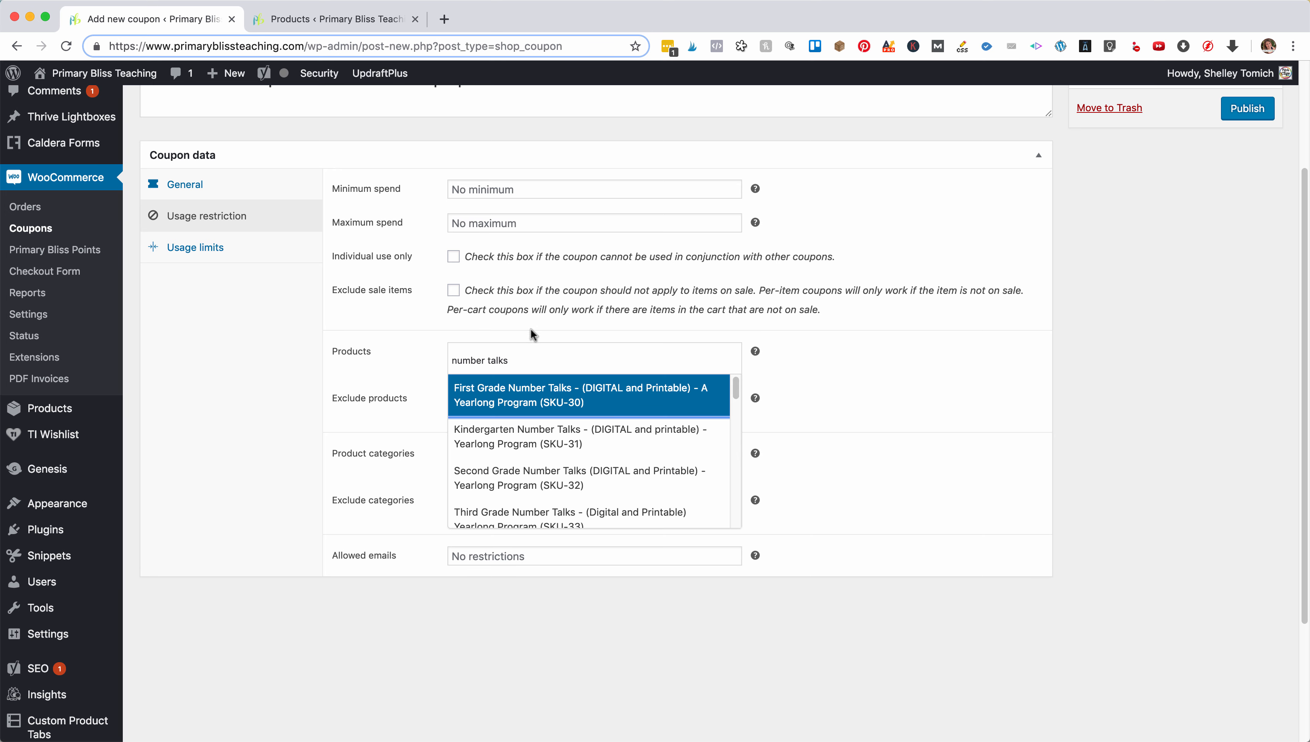
pyautogui.click(540, 447)
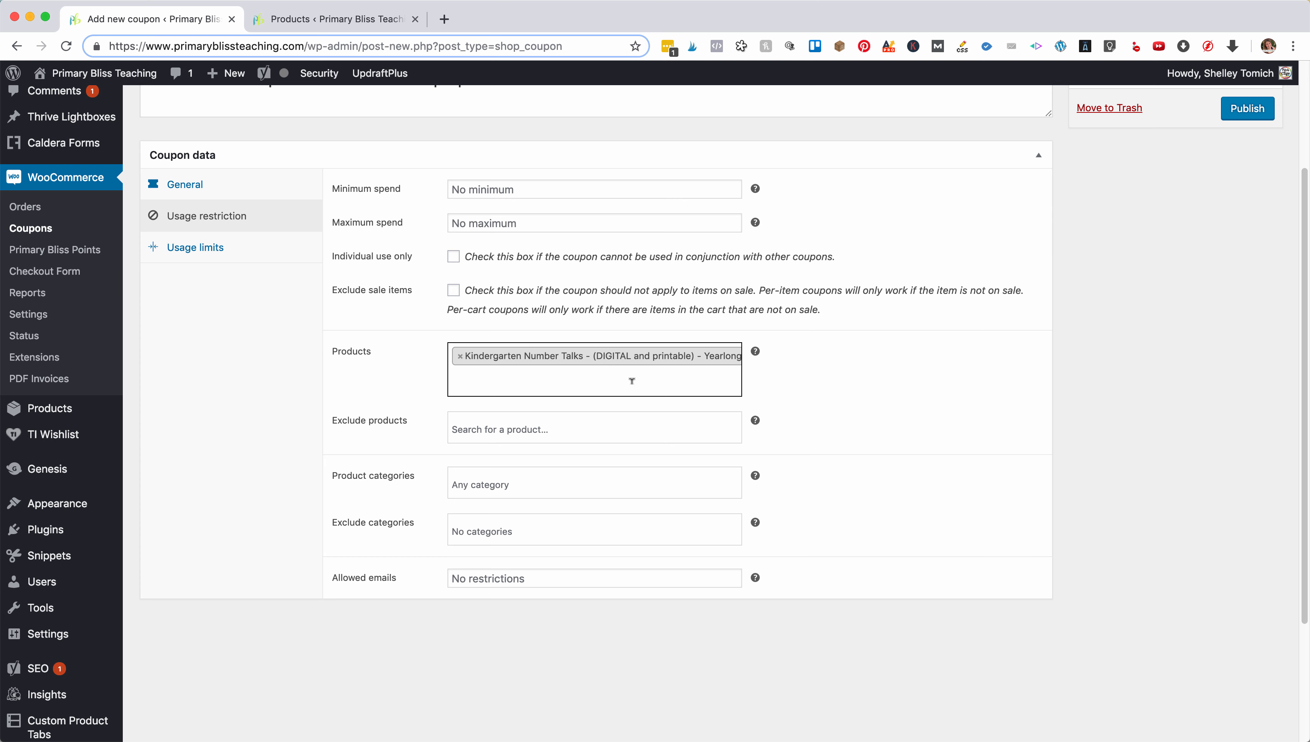
pyautogui.write('number talks')
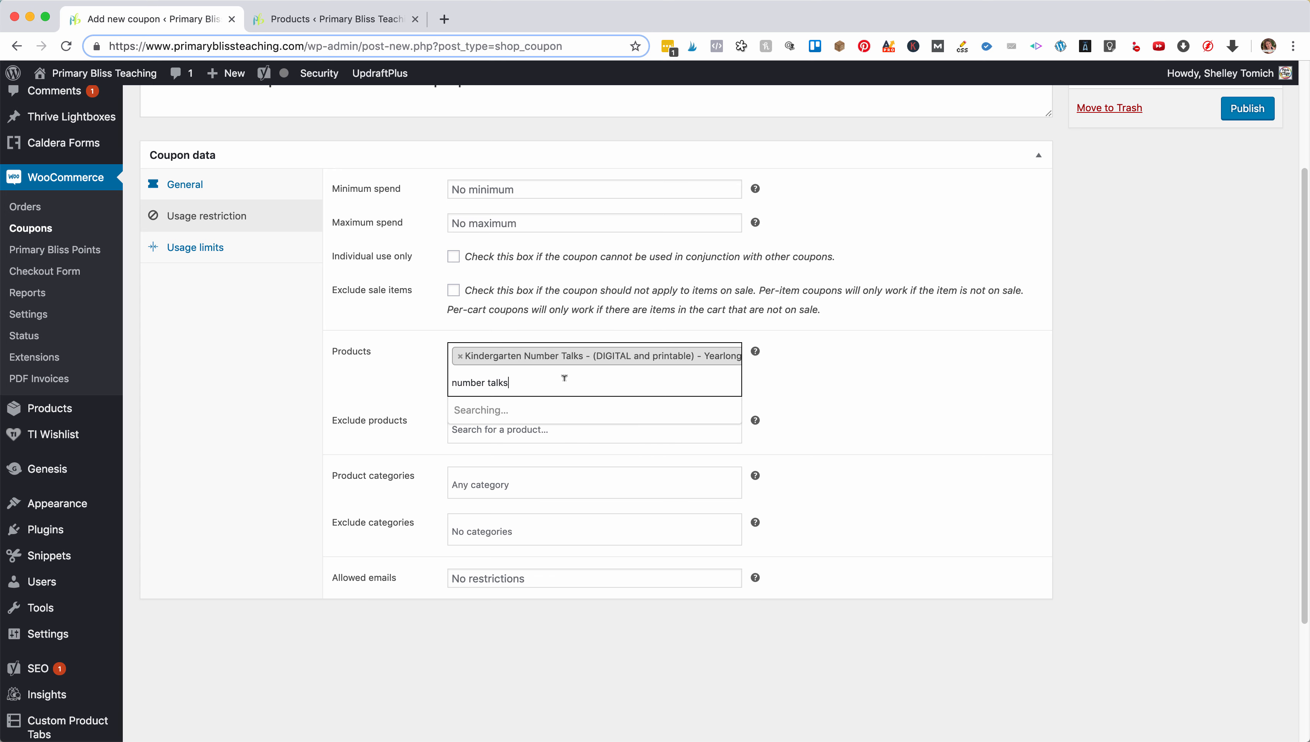
pyautogui.click(554, 494)
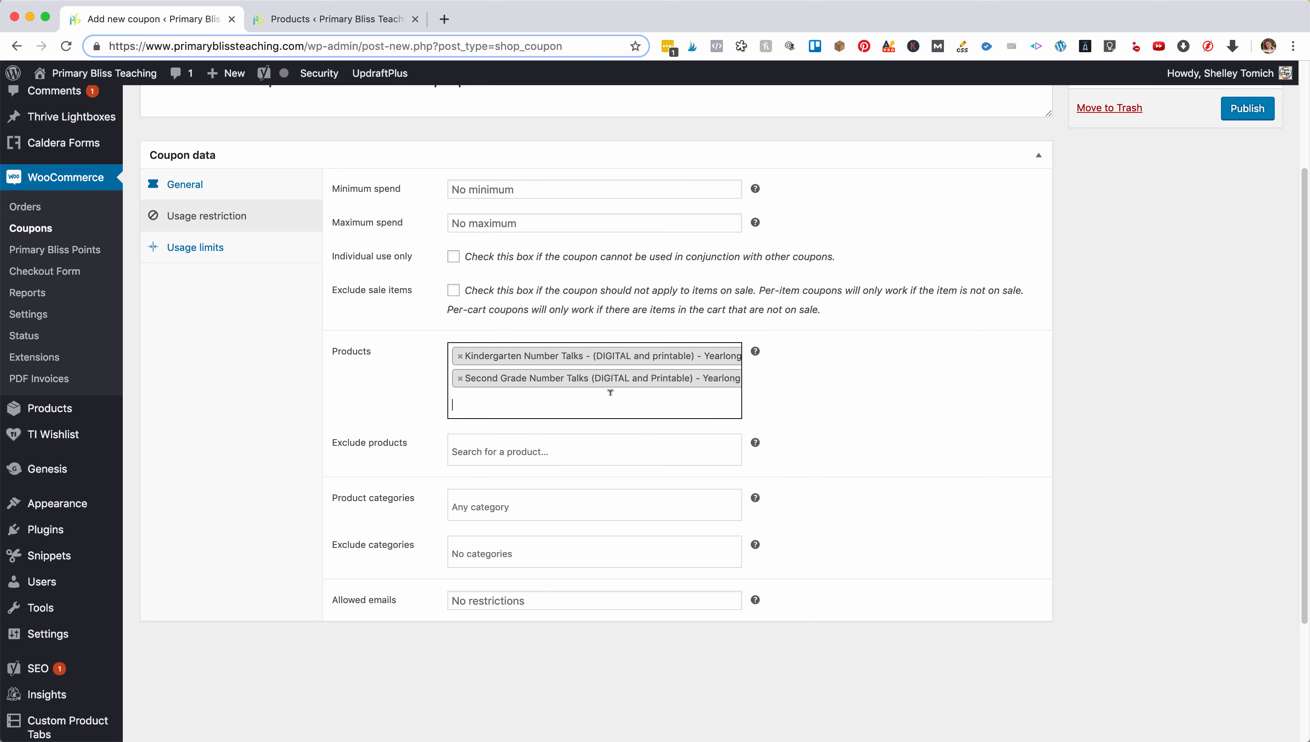
# Remove both Number Talks products from the coupon's list of allowed products.
pyautogui.scroll(-3, 420, 375)
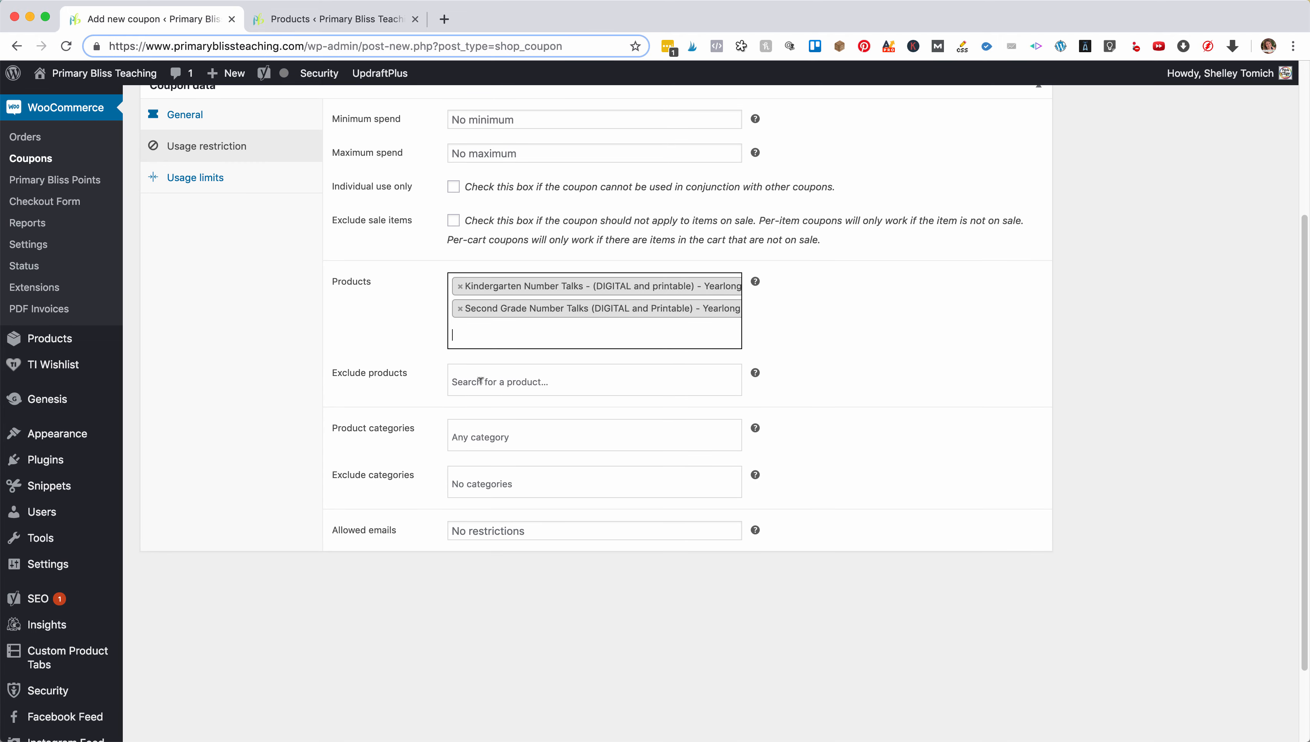
pyautogui.click(480, 381)
pyautogui.click(460, 308)
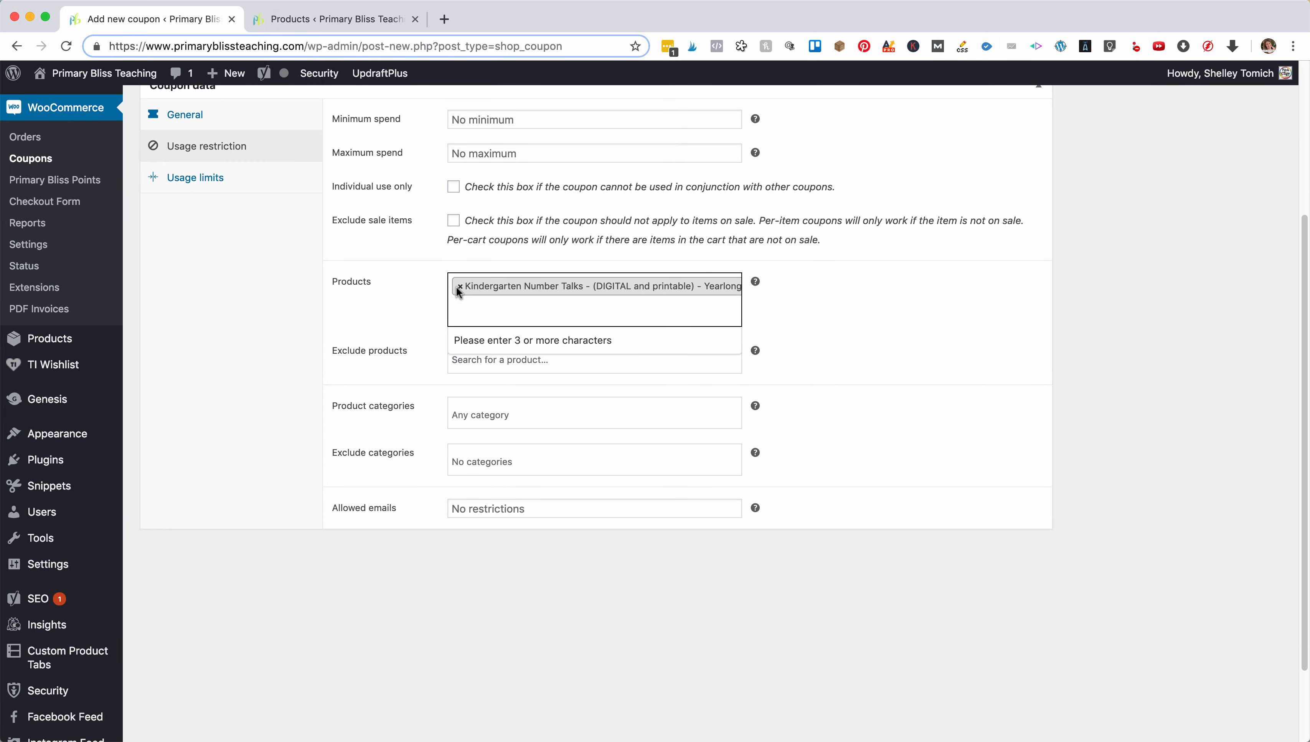
pyautogui.click(459, 287)
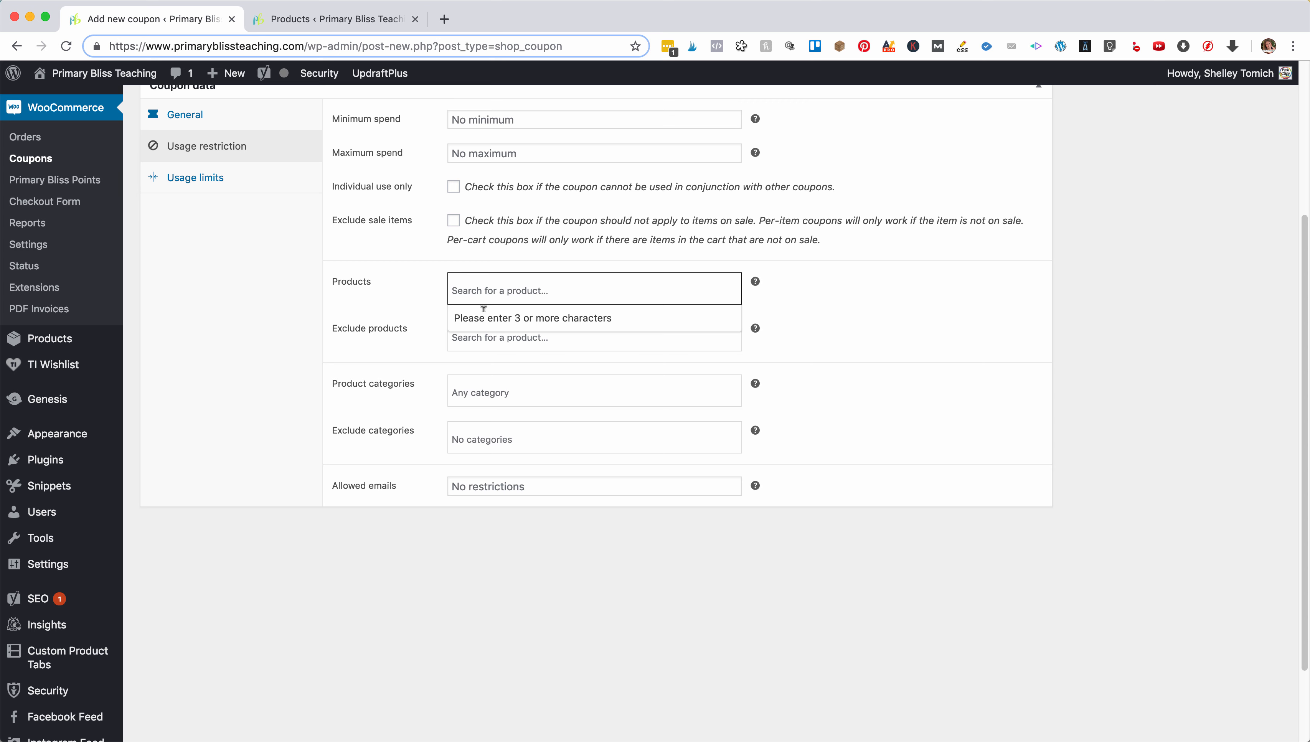
# Search for "number talks" among the excluded products and exclude First Grade Number Talks from the coupon.
pyautogui.click(474, 340)
pyautogui.write('number talks')
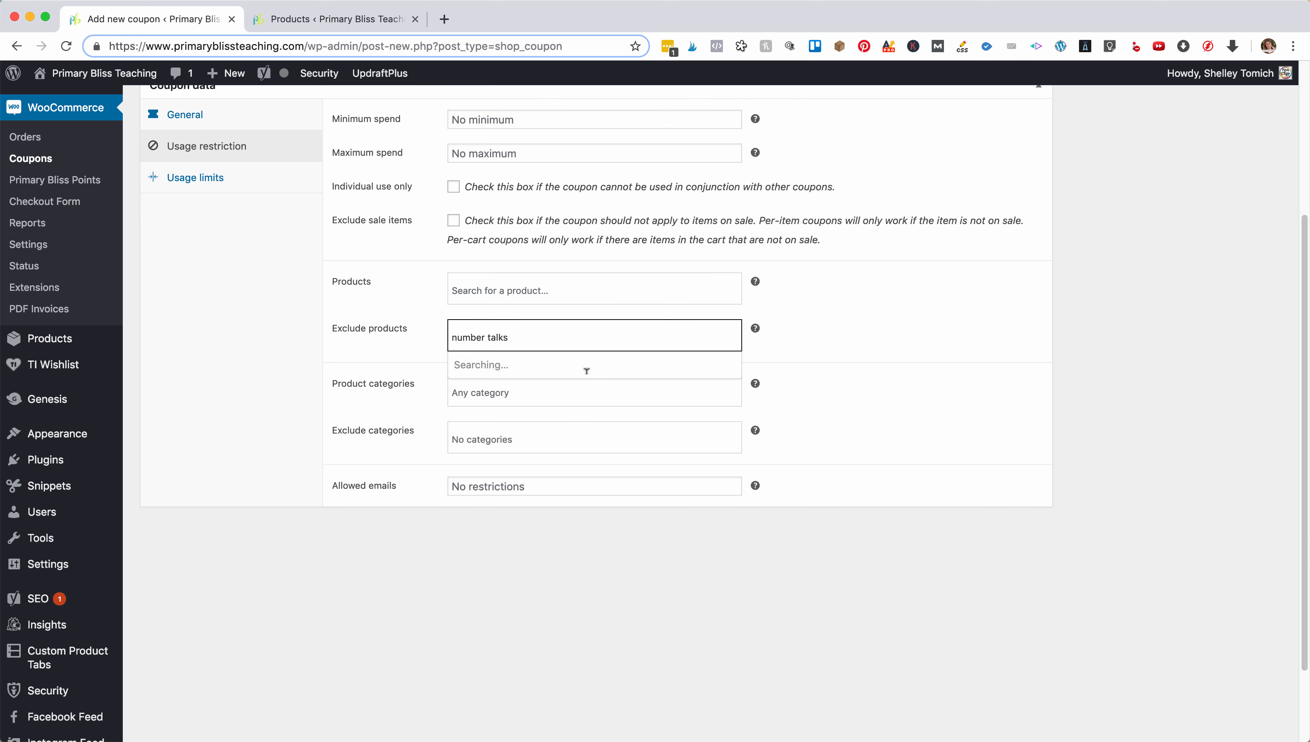
pyautogui.click(546, 367)
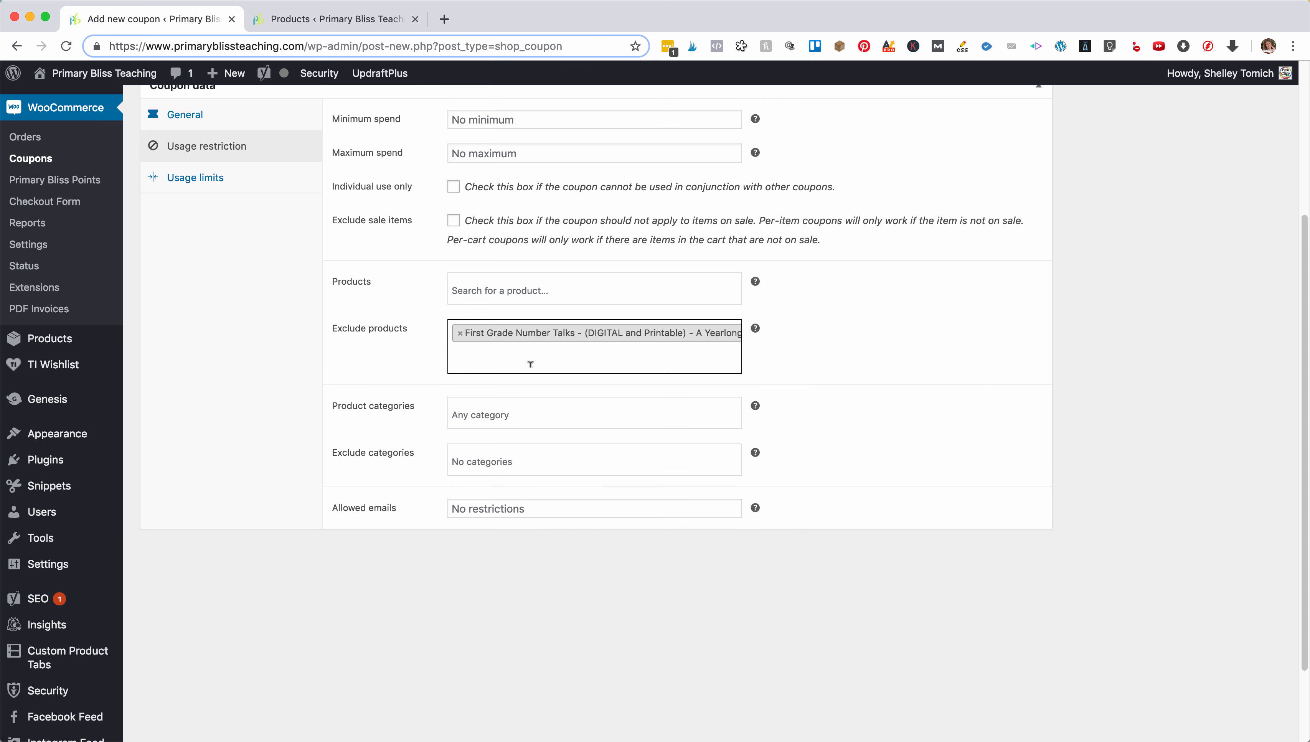
# Remove First Grade Number Talks from the coupon's excluded products.
pyautogui.click(459, 336)
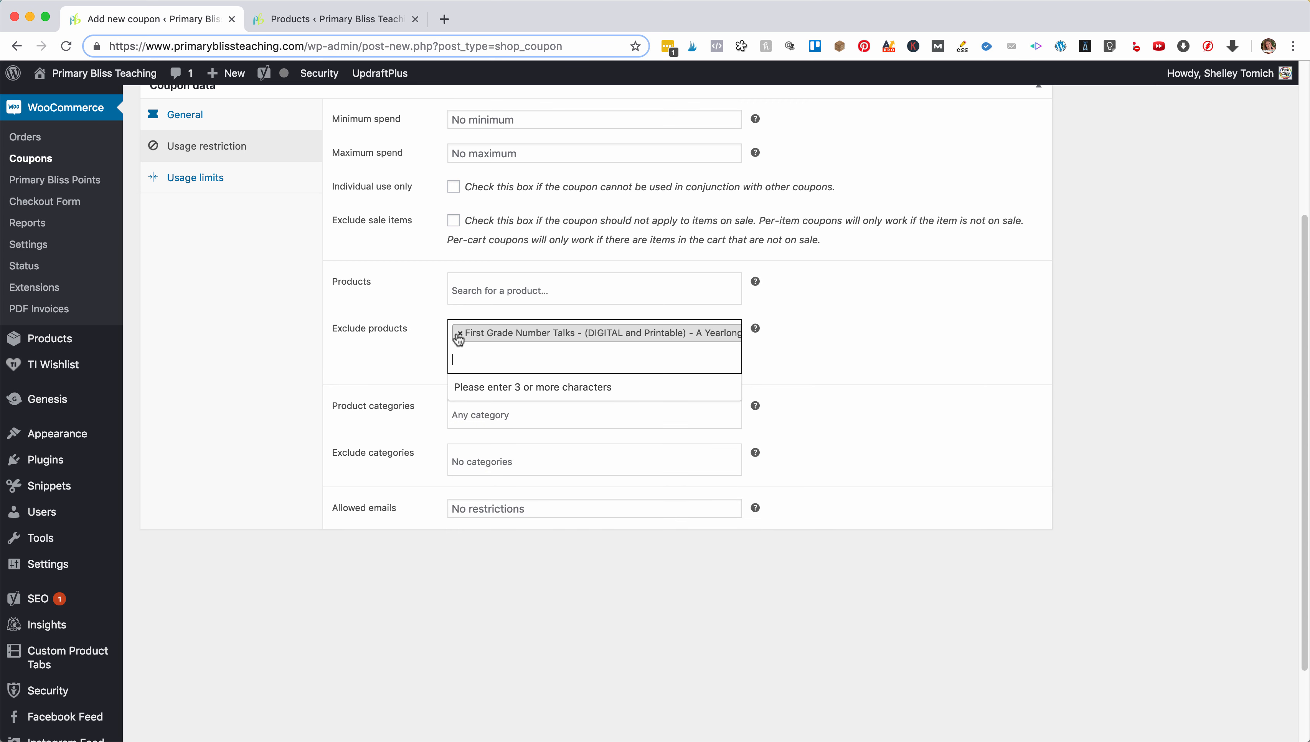
pyautogui.click(459, 335)
pyautogui.doubleClick(417, 308)
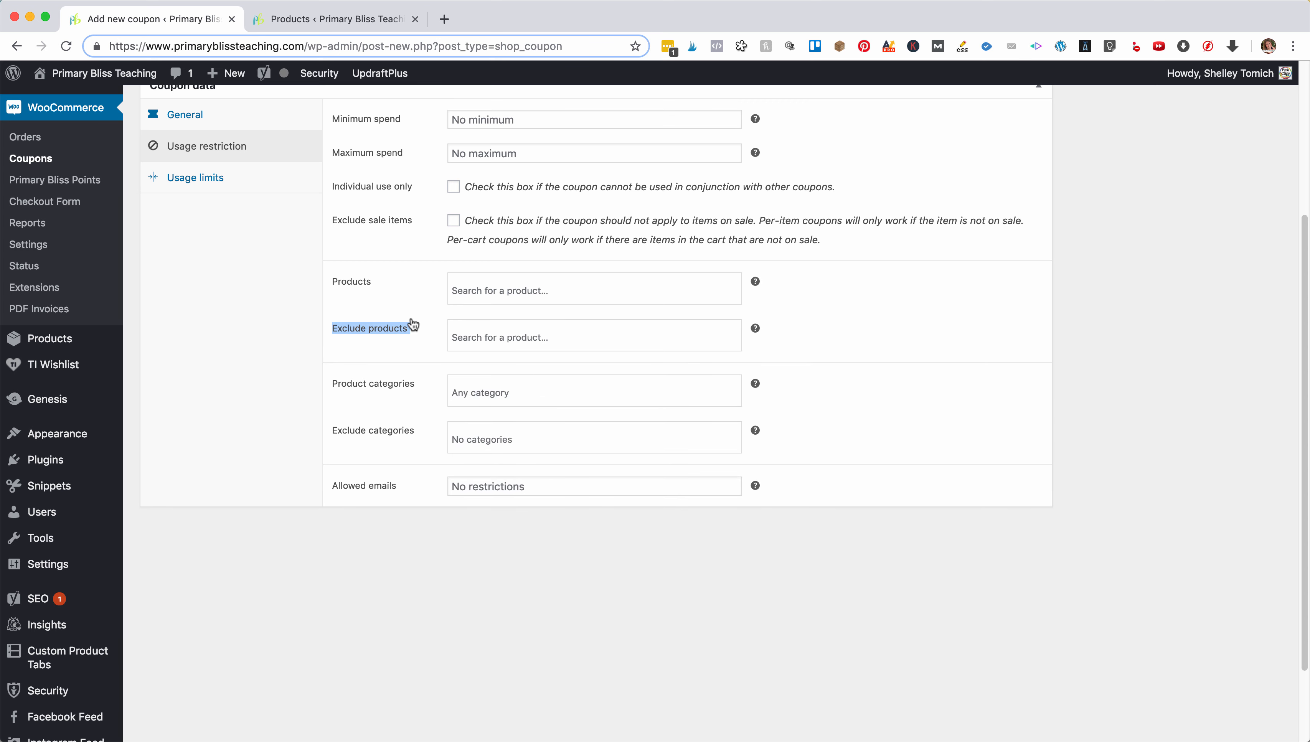
# Limit the coupon to the Classroom Decor product category.
pyautogui.click(511, 386)
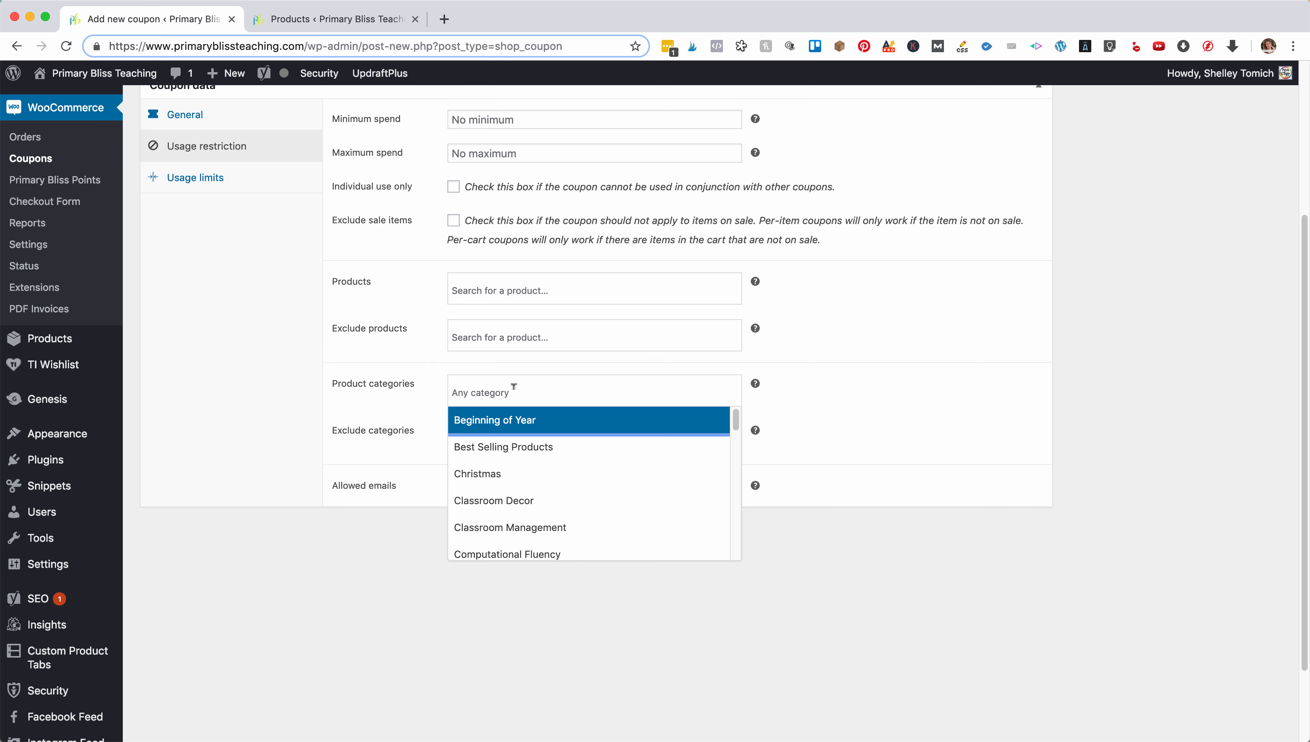
pyautogui.moveTo(737, 420)
pyautogui.mouseDown()
pyautogui.moveTo(710, 554)
pyautogui.moveTo(734, 422)
pyautogui.mouseUp()
pyautogui.click(526, 490)
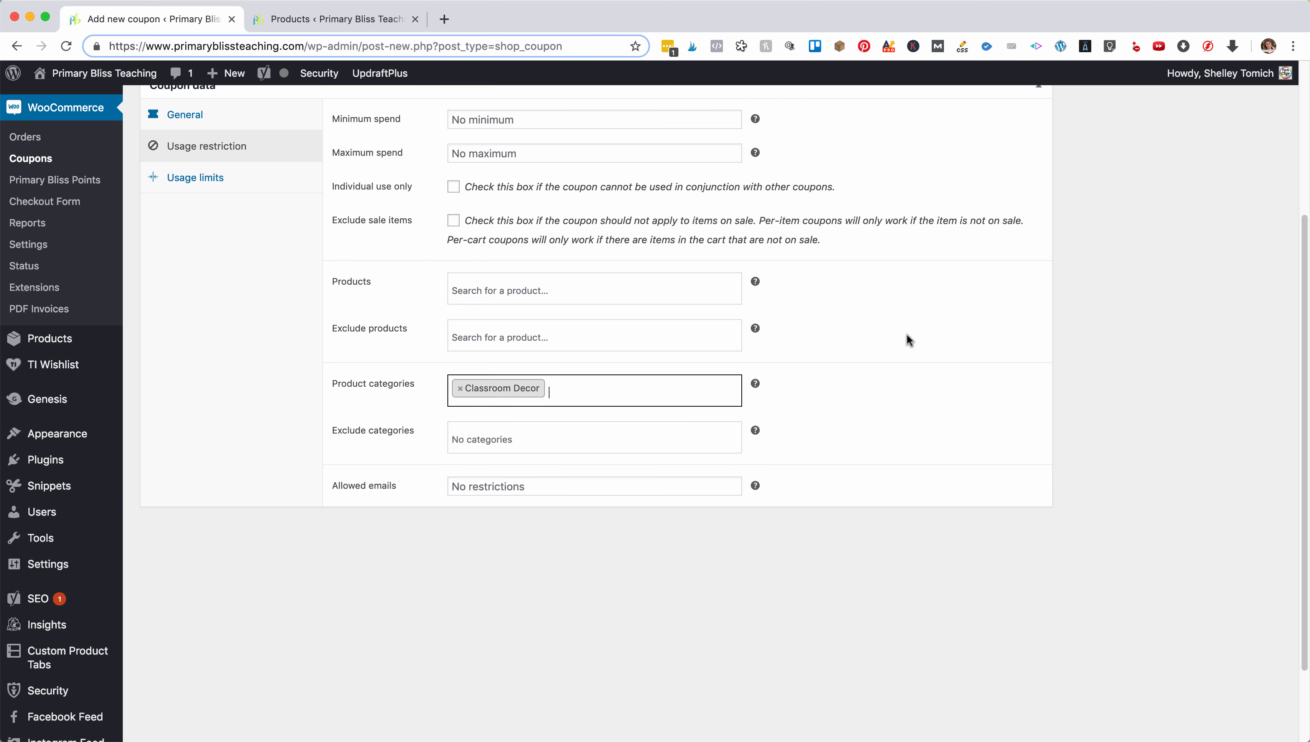
pyautogui.scroll(3, 865, 324)
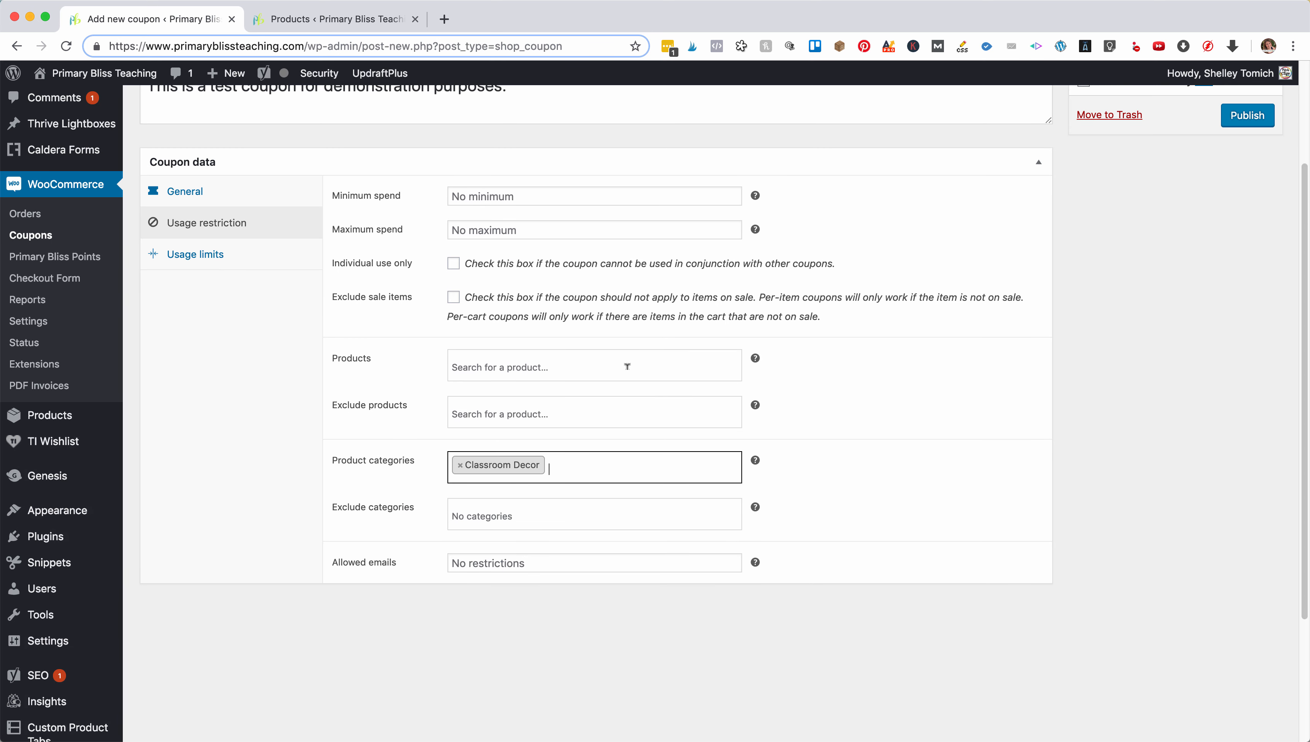
# Remove Classroom Decor from the coupon's allowed product categories.
pyautogui.click(554, 468)
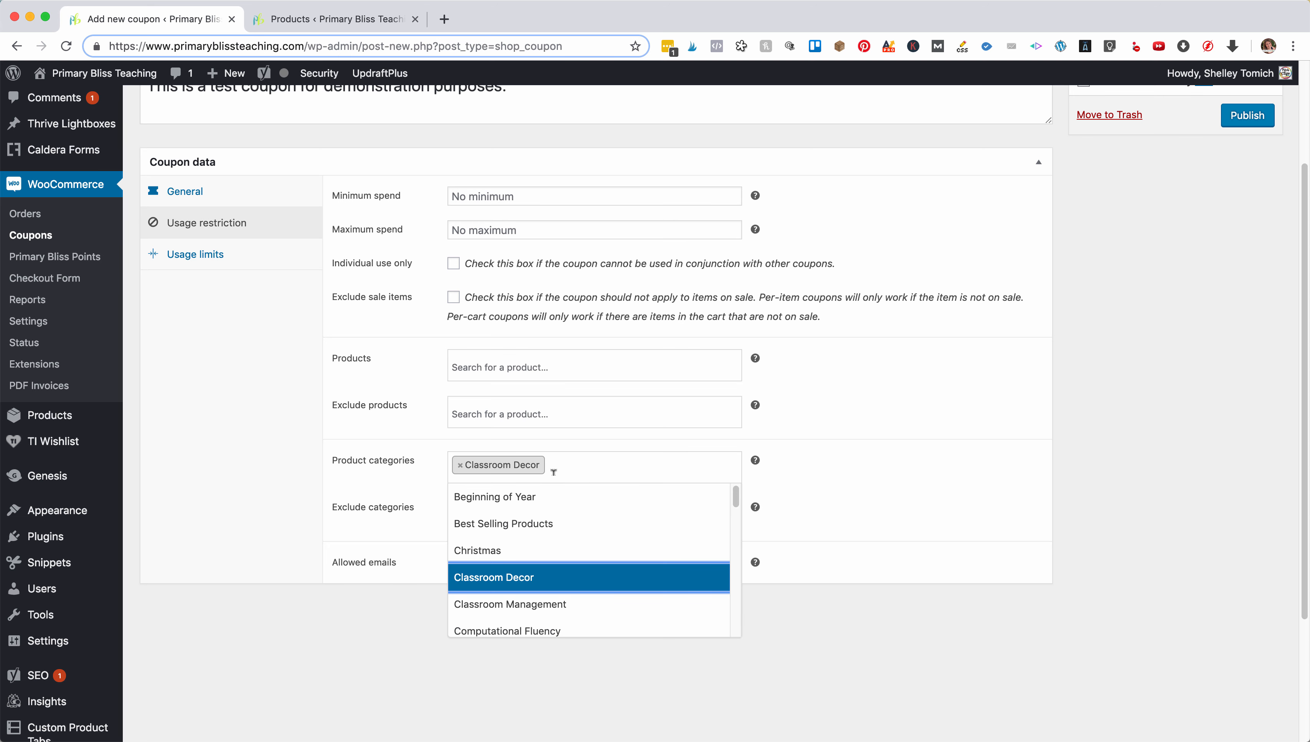
pyautogui.click(464, 466)
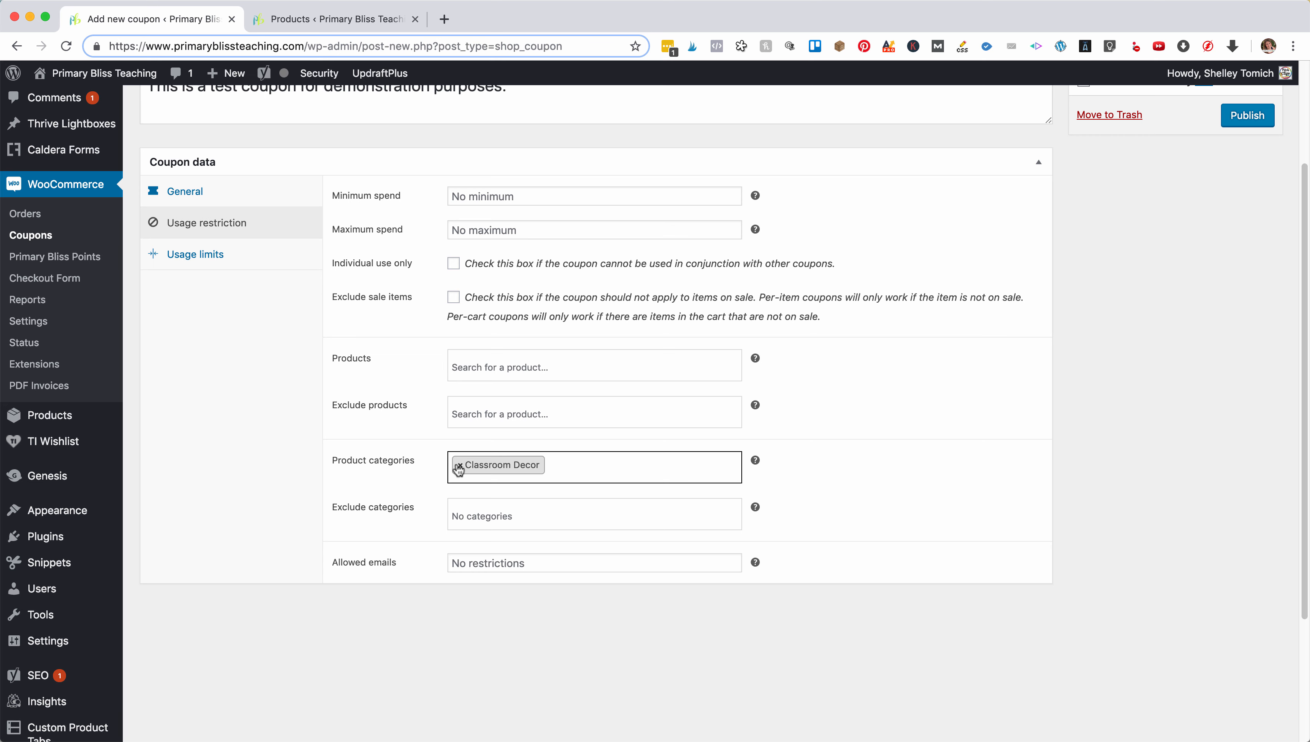
pyautogui.click(460, 465)
pyautogui.click(397, 456)
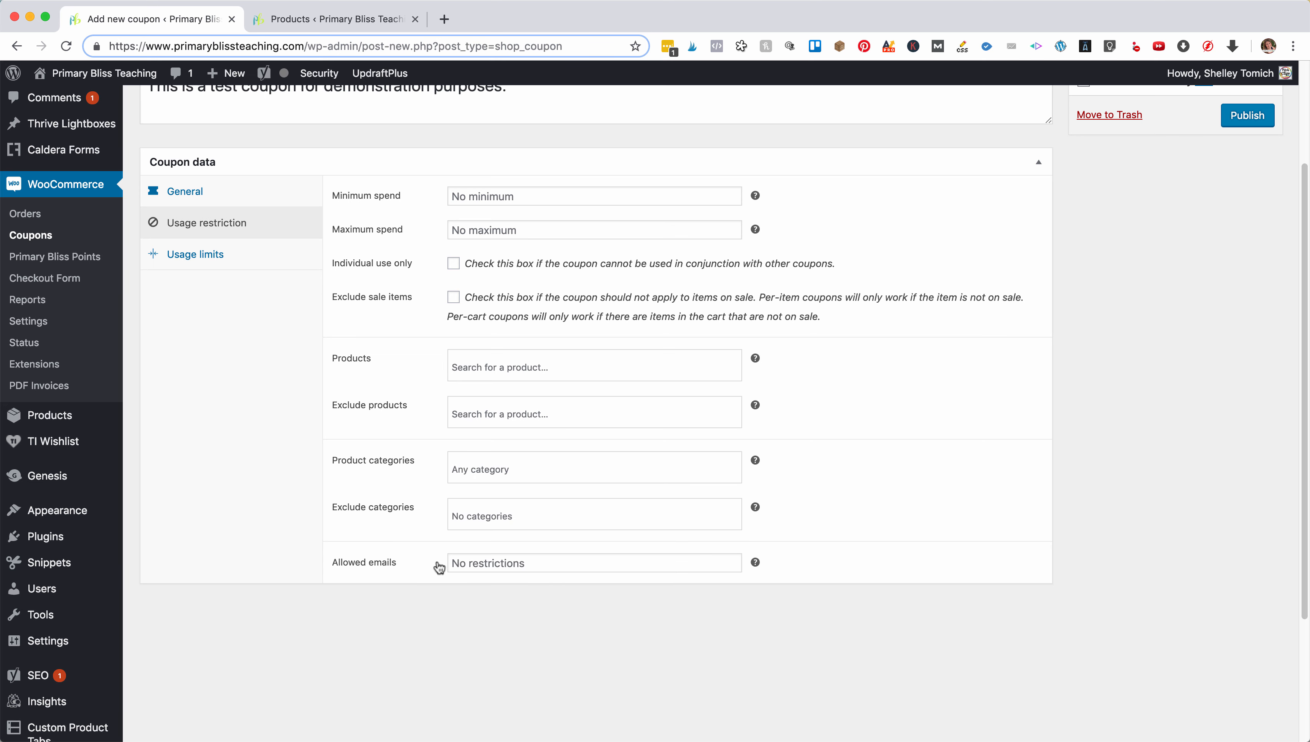
# Try restricting the coupon to a single allowed e-mail address and clear the entry again.
pyautogui.click(468, 562)
pyautogui.click(483, 591)
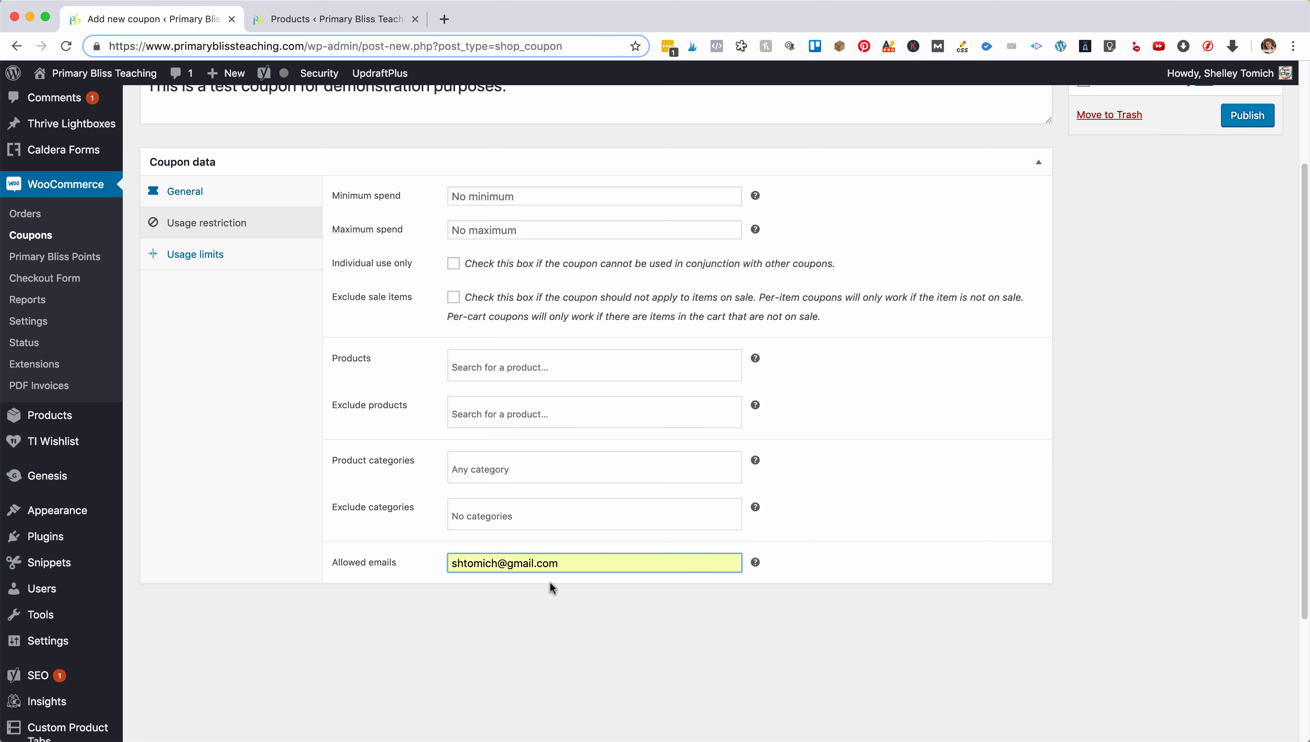
pyautogui.moveTo(570, 560); pyautogui.dragTo(443, 571)
pyautogui.press('BackSpace')
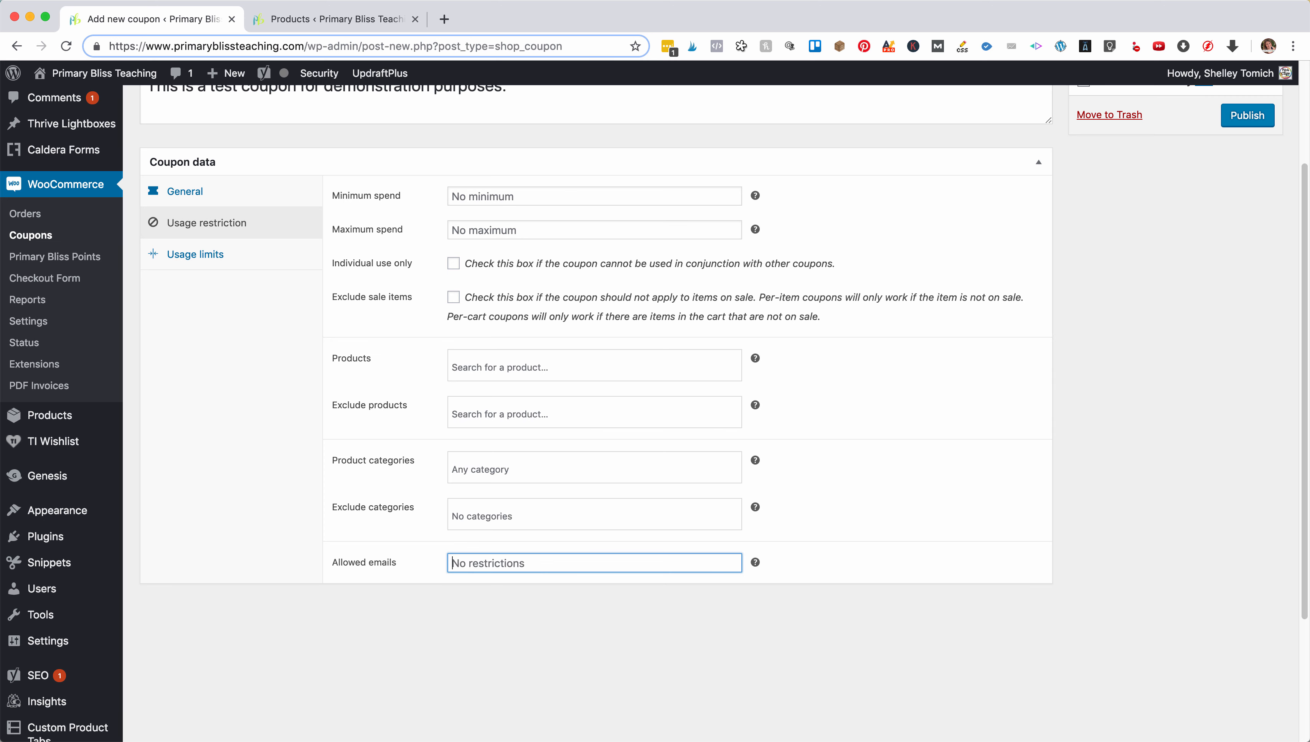
# Try a usage limit per coupon of 1 in the usage limits and clear it again.
pyautogui.click(195, 254)
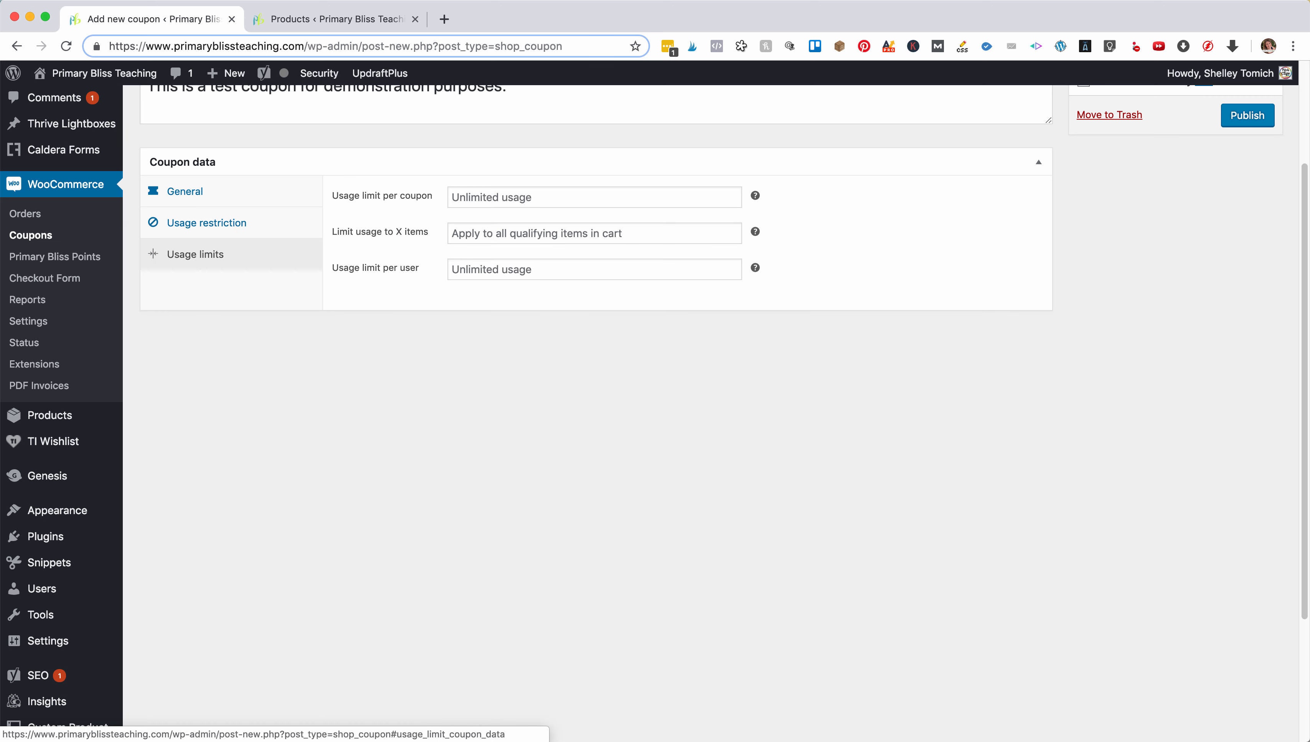
pyautogui.scroll(5, 196, 254)
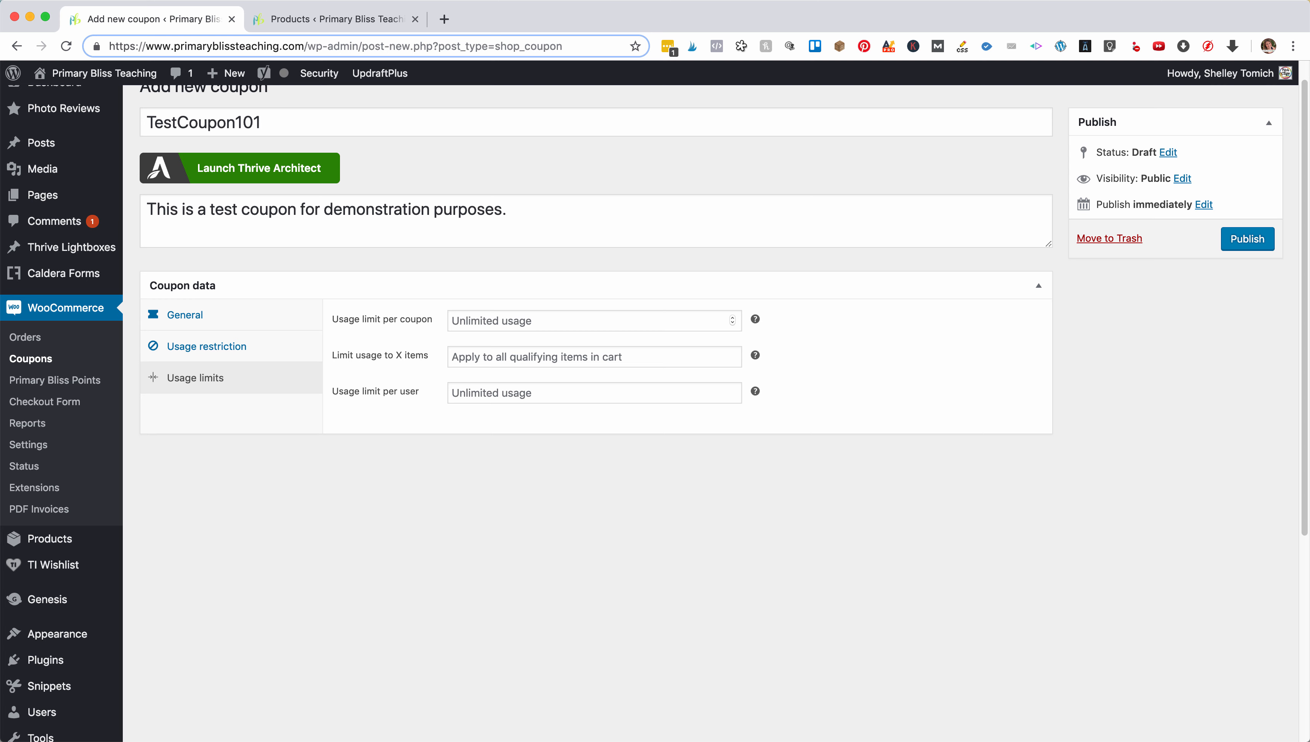
pyautogui.click(732, 318)
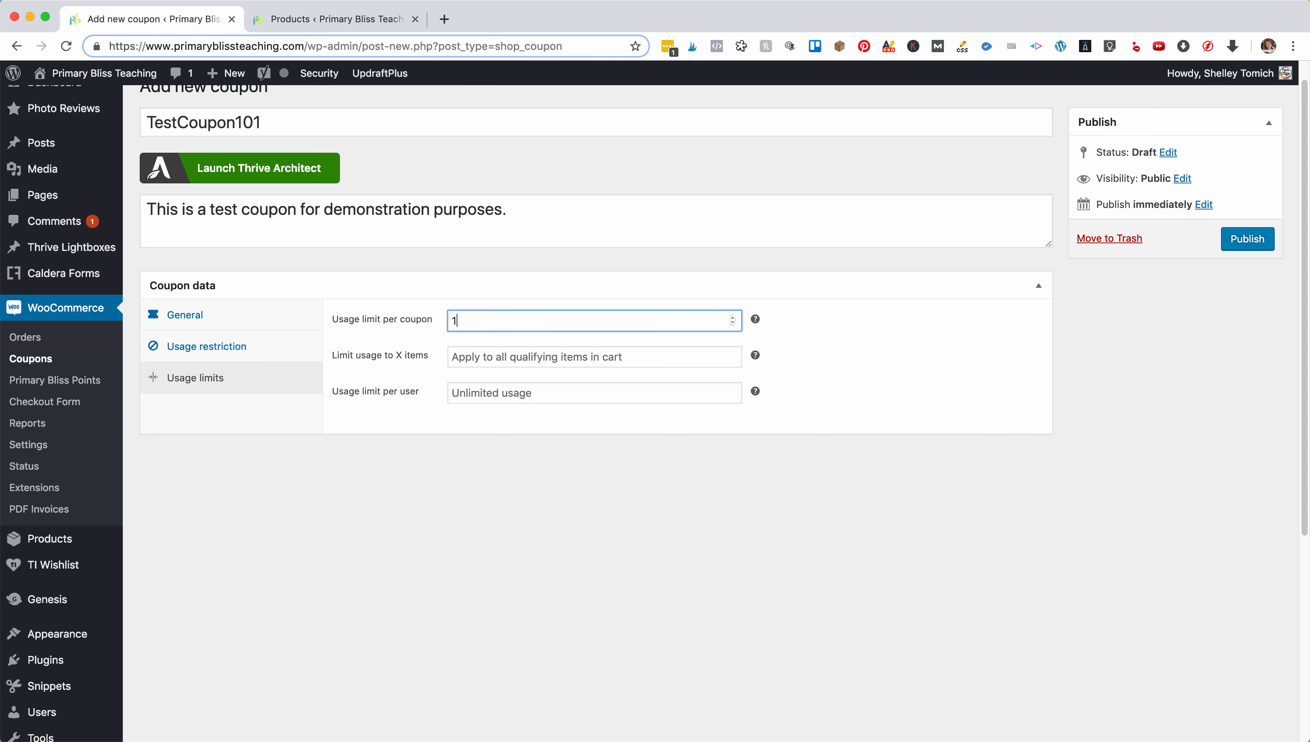
pyautogui.press('super+a')
pyautogui.press('BackSpace')
pyautogui.click(595, 357)
pyautogui.click(195, 378)
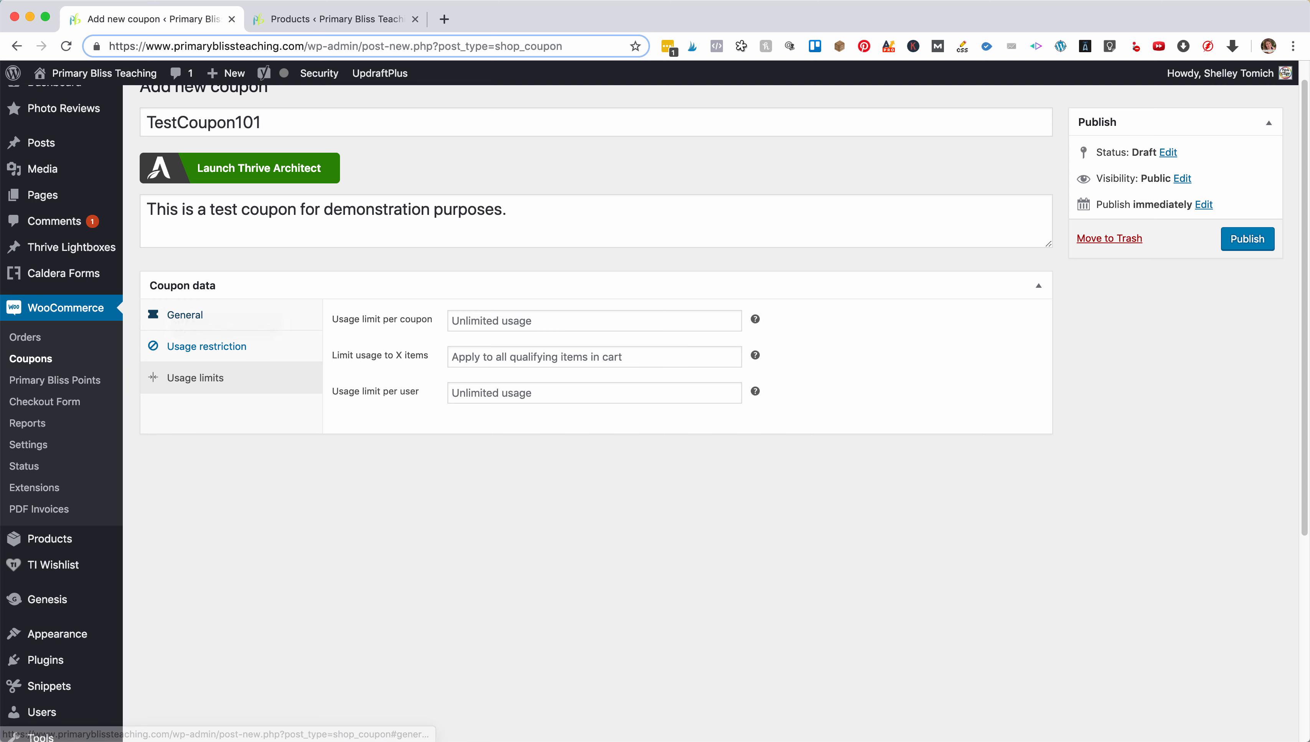
# Review the coupon's discount type choices and its usage restriction settings.
pyautogui.click(185, 315)
pyautogui.click(564, 322)
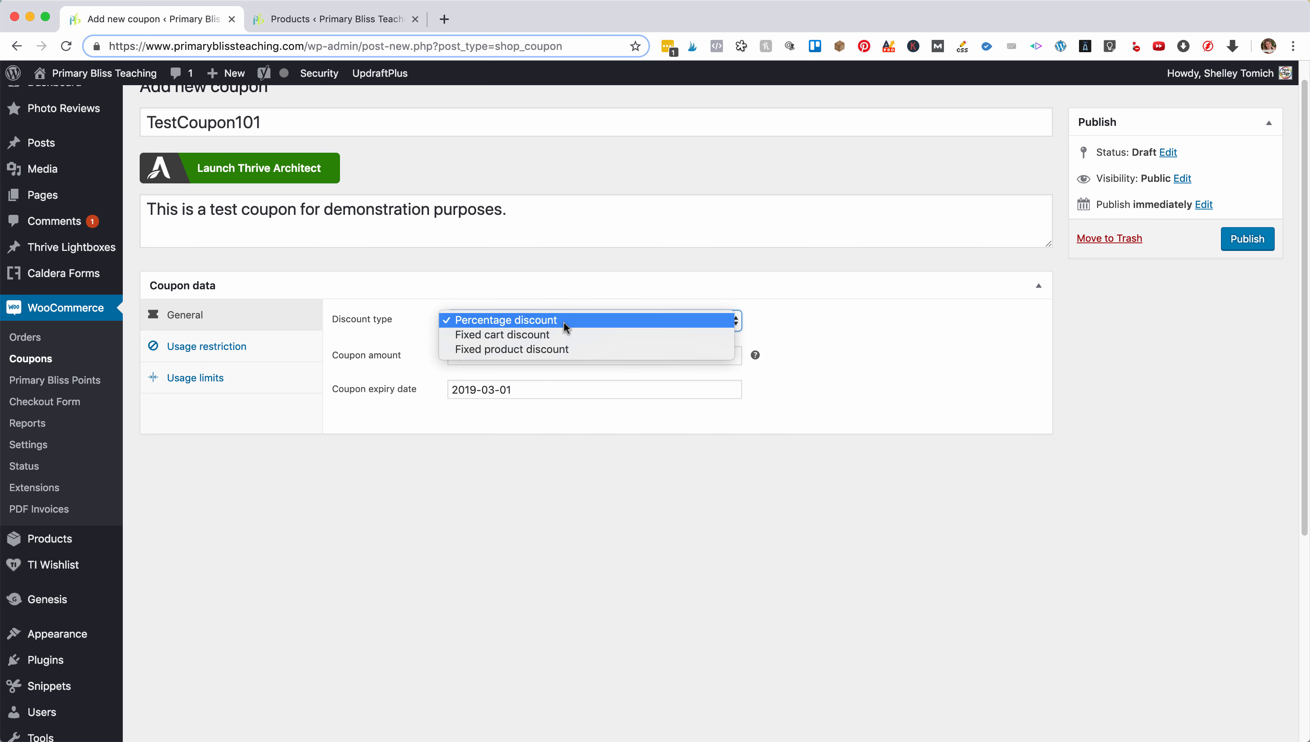
pyautogui.click(492, 279)
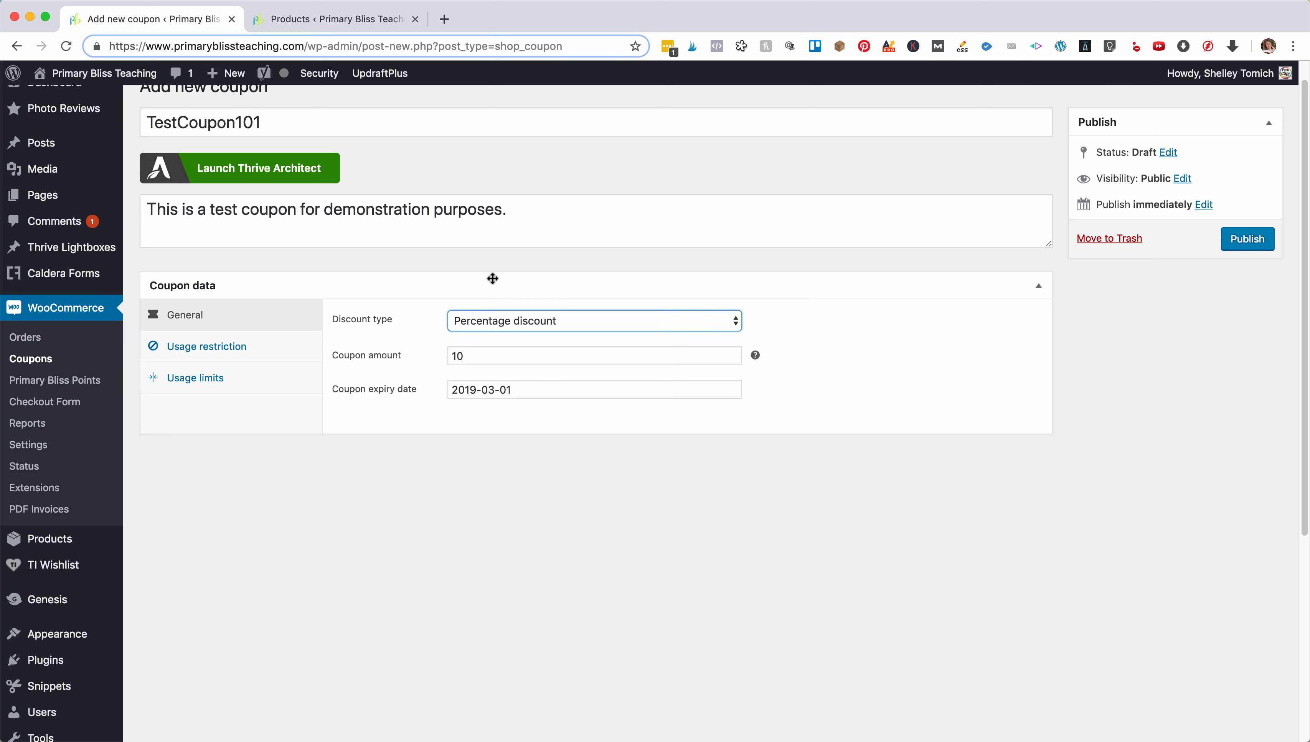
pyautogui.click(208, 348)
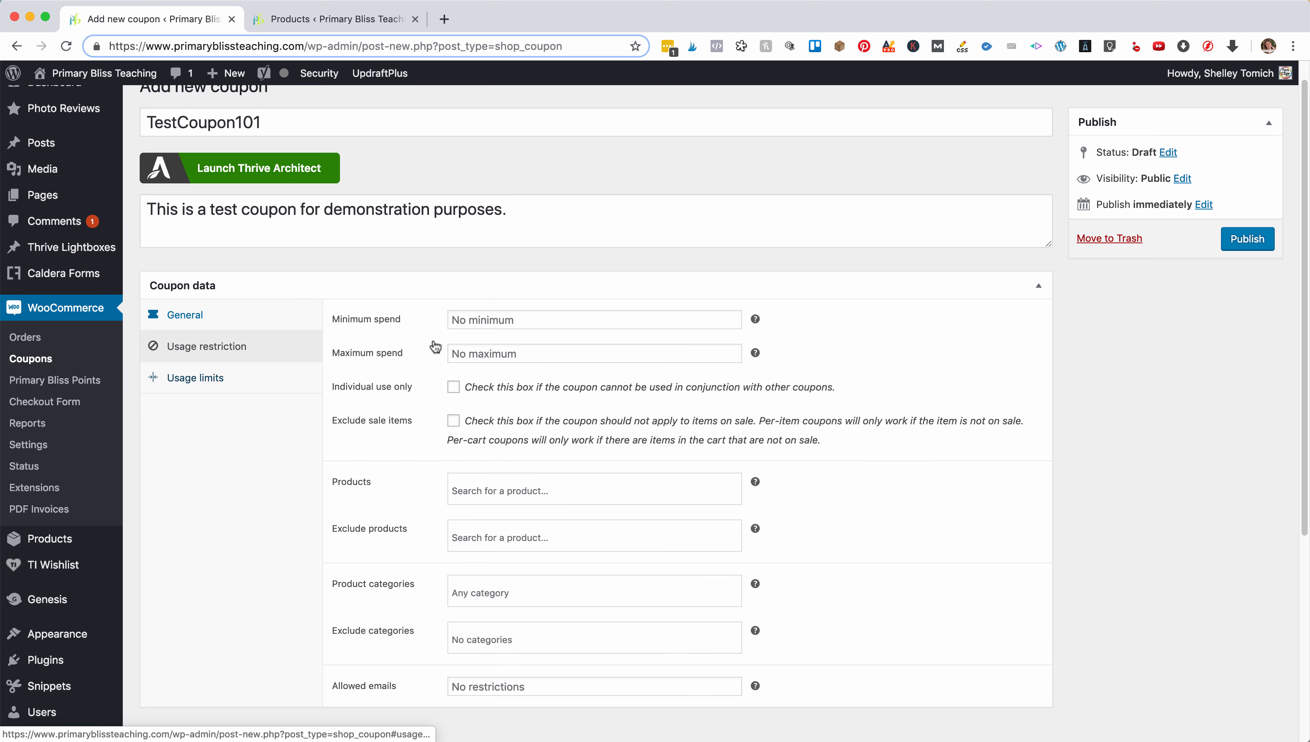
# Try limiting the coupon's usage to 3 items in the usage limits and clear the value again.
pyautogui.click(219, 380)
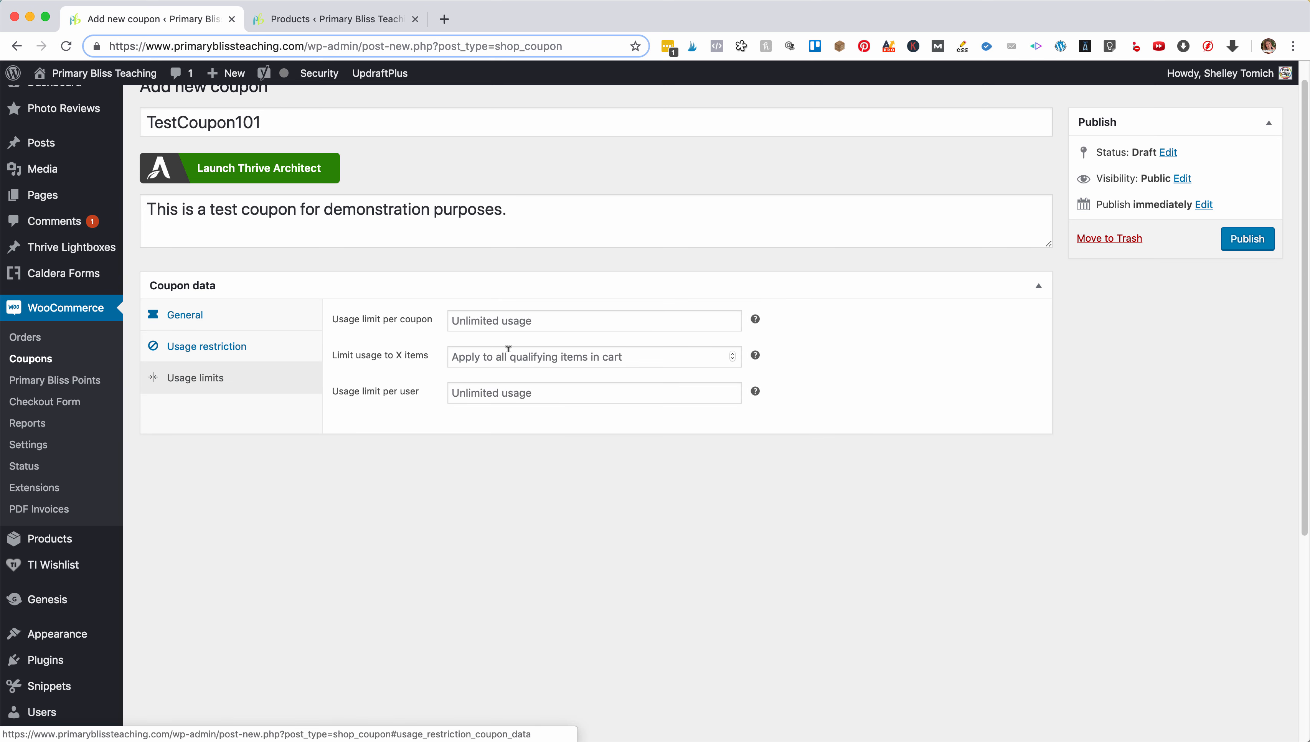
pyautogui.click(731, 354)
pyautogui.click(731, 353)
pyautogui.click(732, 354)
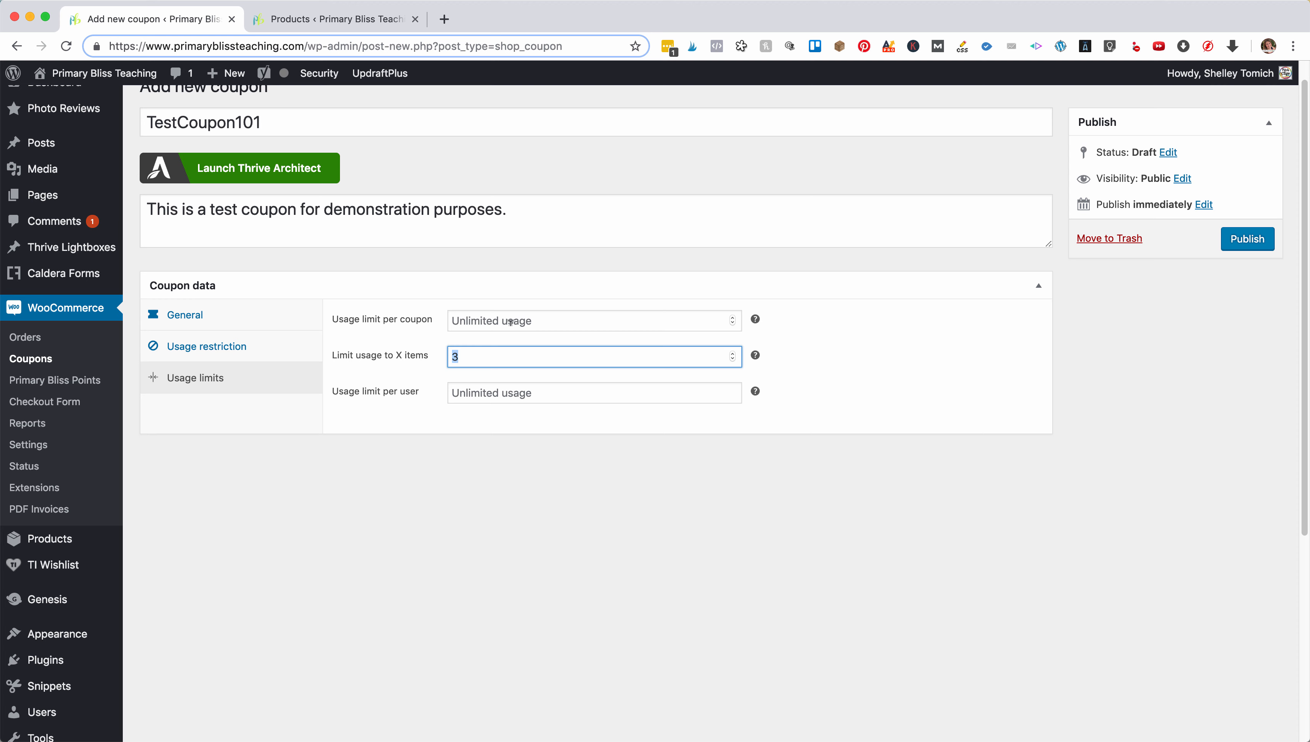
pyautogui.press('BackSpace')
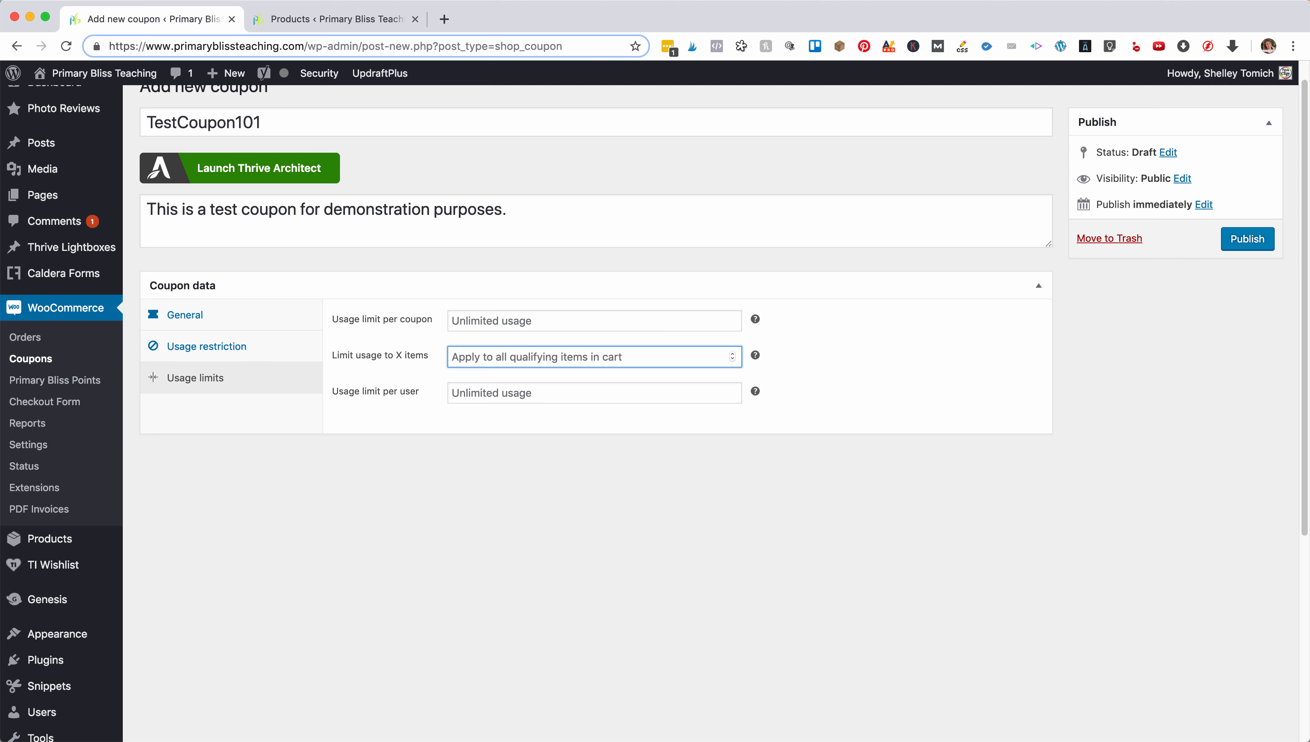
pyautogui.click(598, 467)
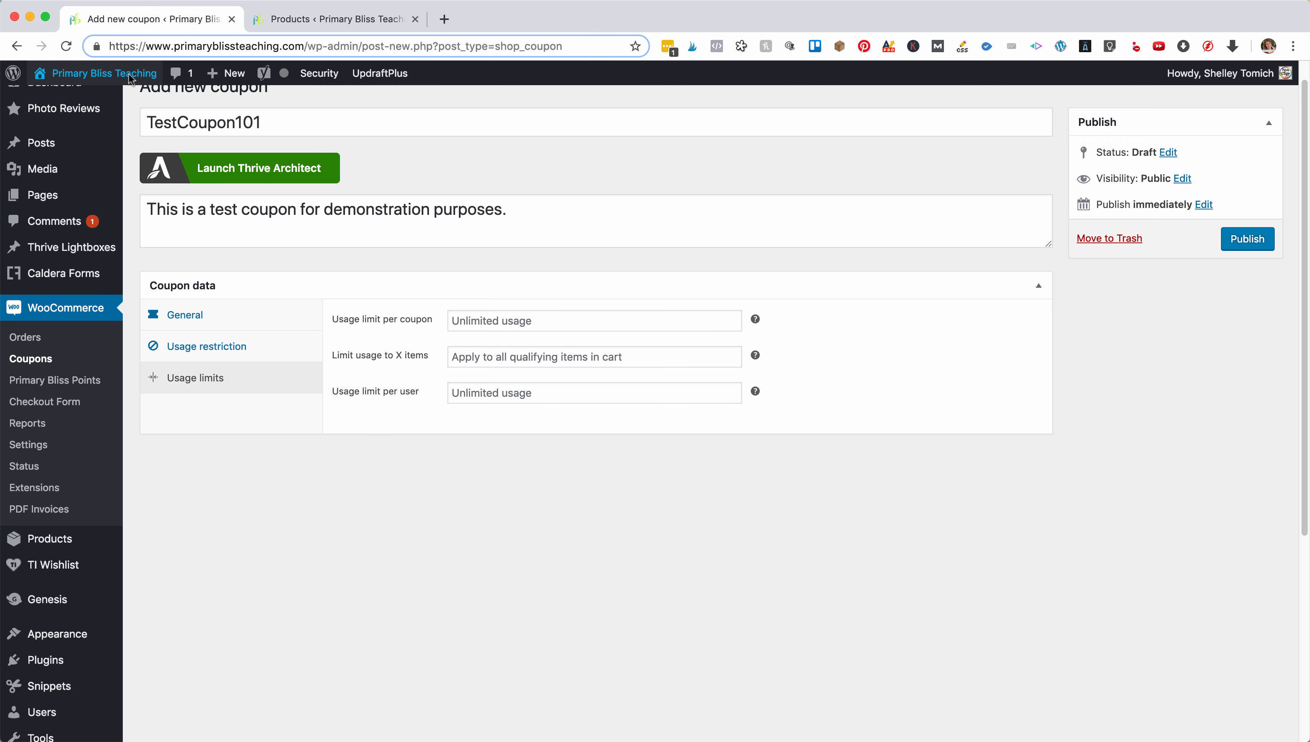
# Open the Primary Bliss Teaching storefront in a new browser tab.
pyautogui.rightClick(144, 72)
pyautogui.click(150, 83)
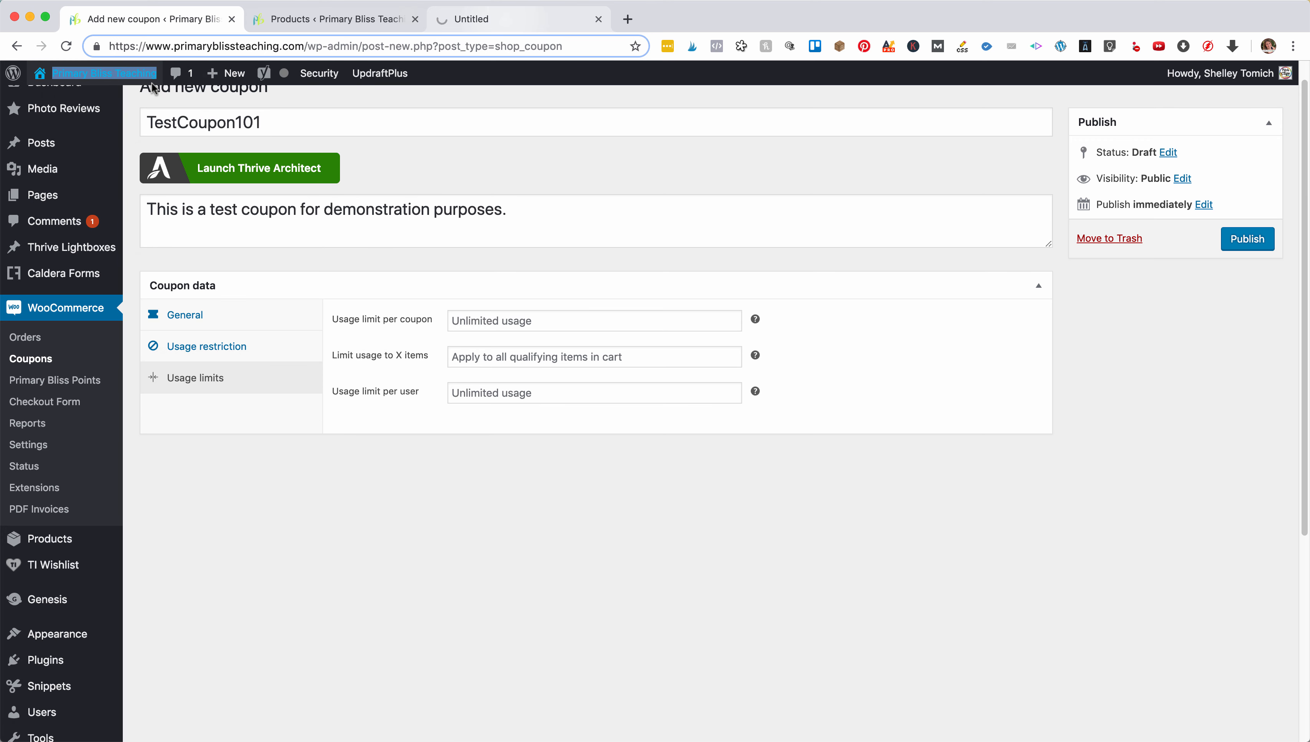
pyautogui.click(509, 19)
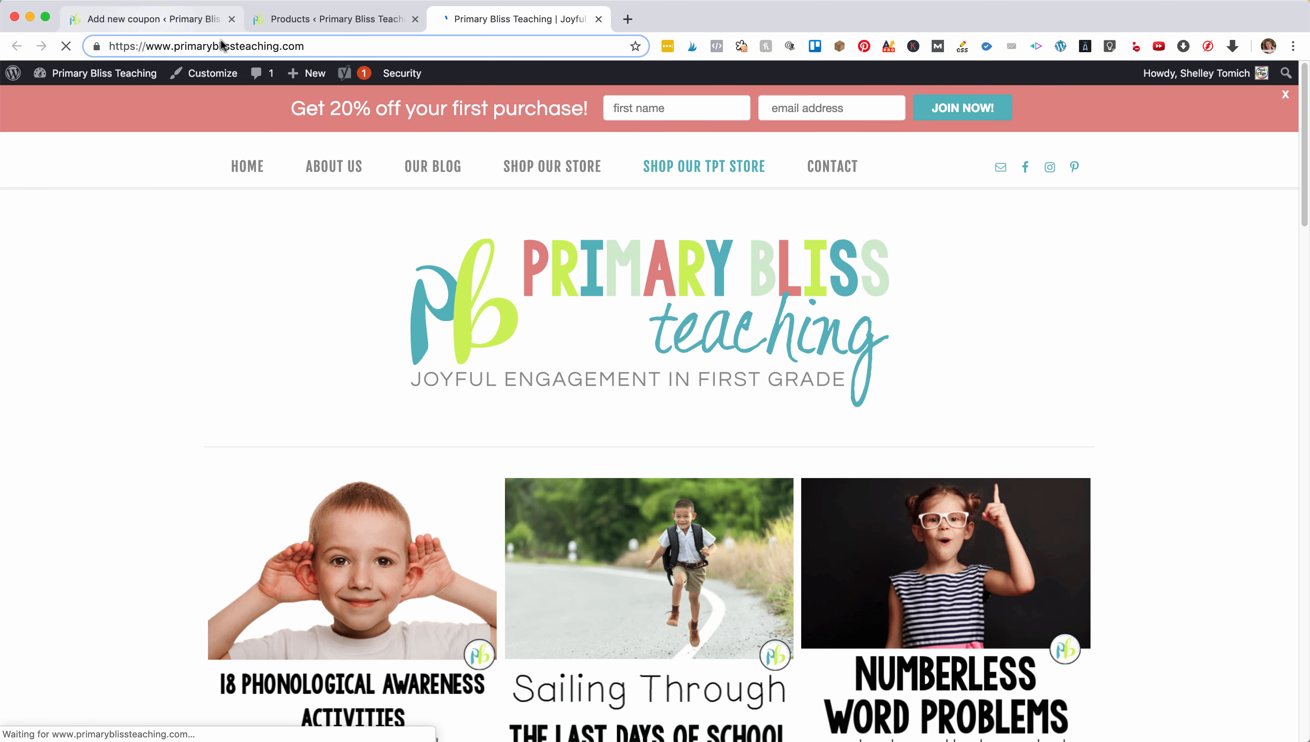
# Return to the TestCoupon101 editor and set the usage limit per user to 1.
pyautogui.click(207, 19)
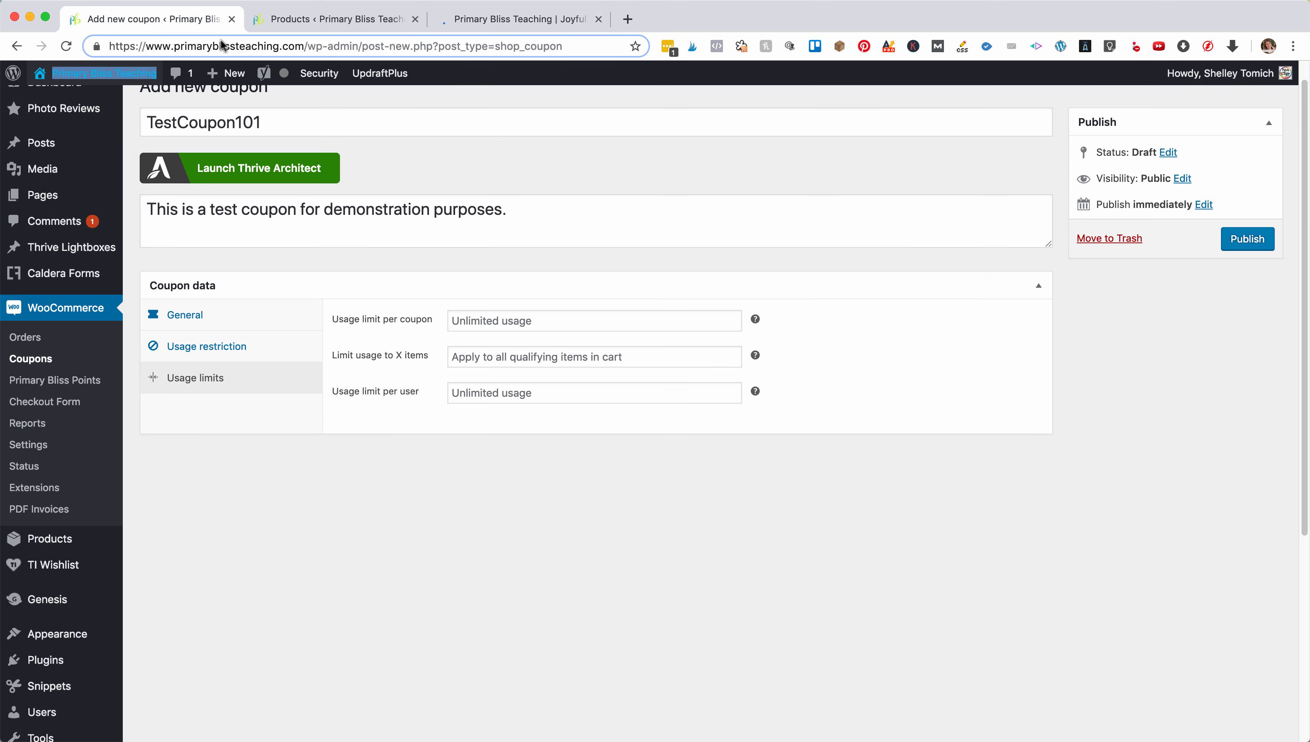
pyautogui.click(733, 389)
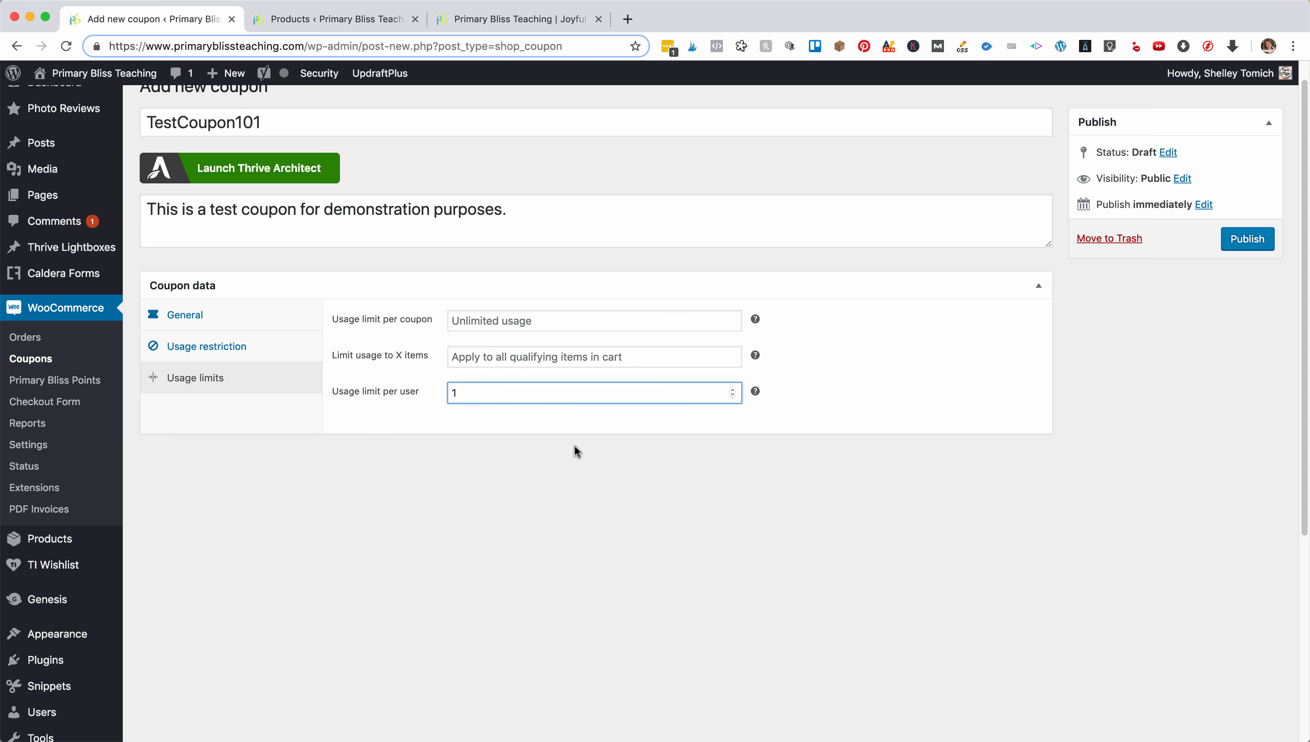
# On the Pitch Publications site, examine the WooCommerce Extended Coupon Features FREE entry among the installed plugins.
pyautogui.press('super+t')
pyautogui.write('pi')
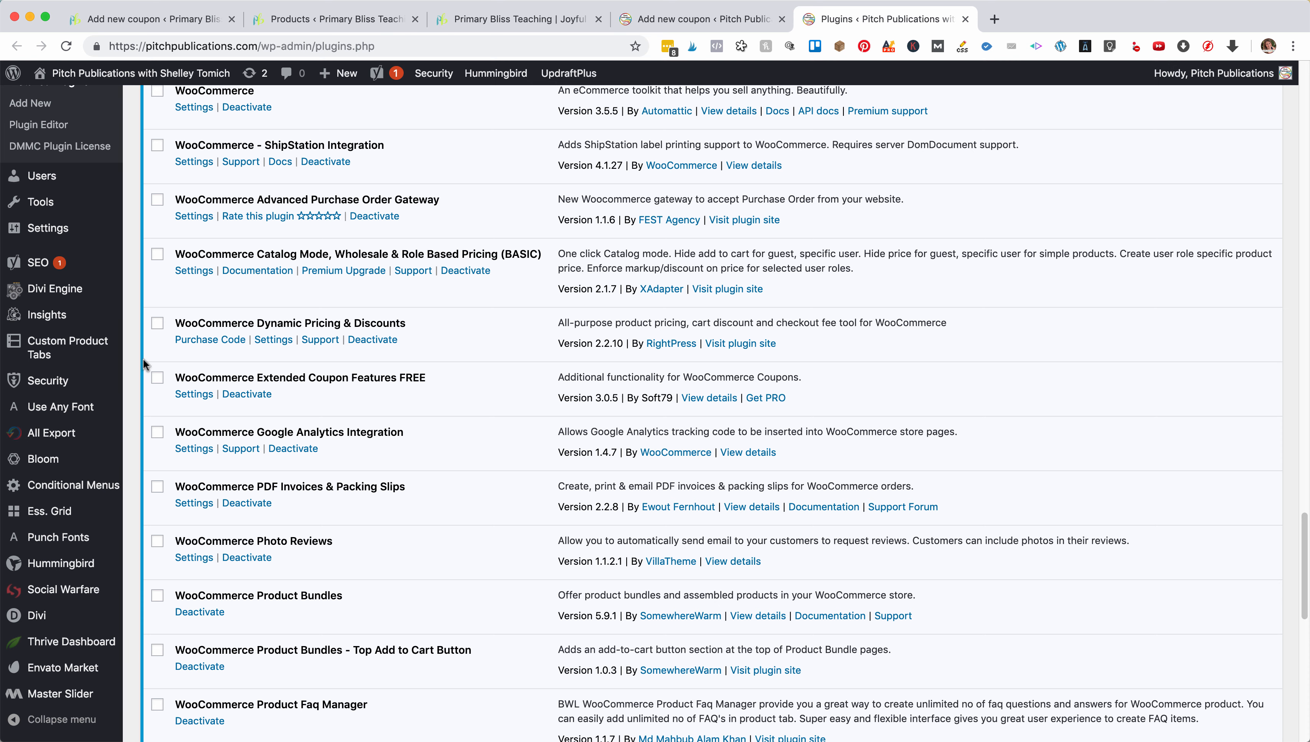
pyautogui.moveTo(181, 399); pyautogui.dragTo(439, 399)
pyautogui.click(441, 399)
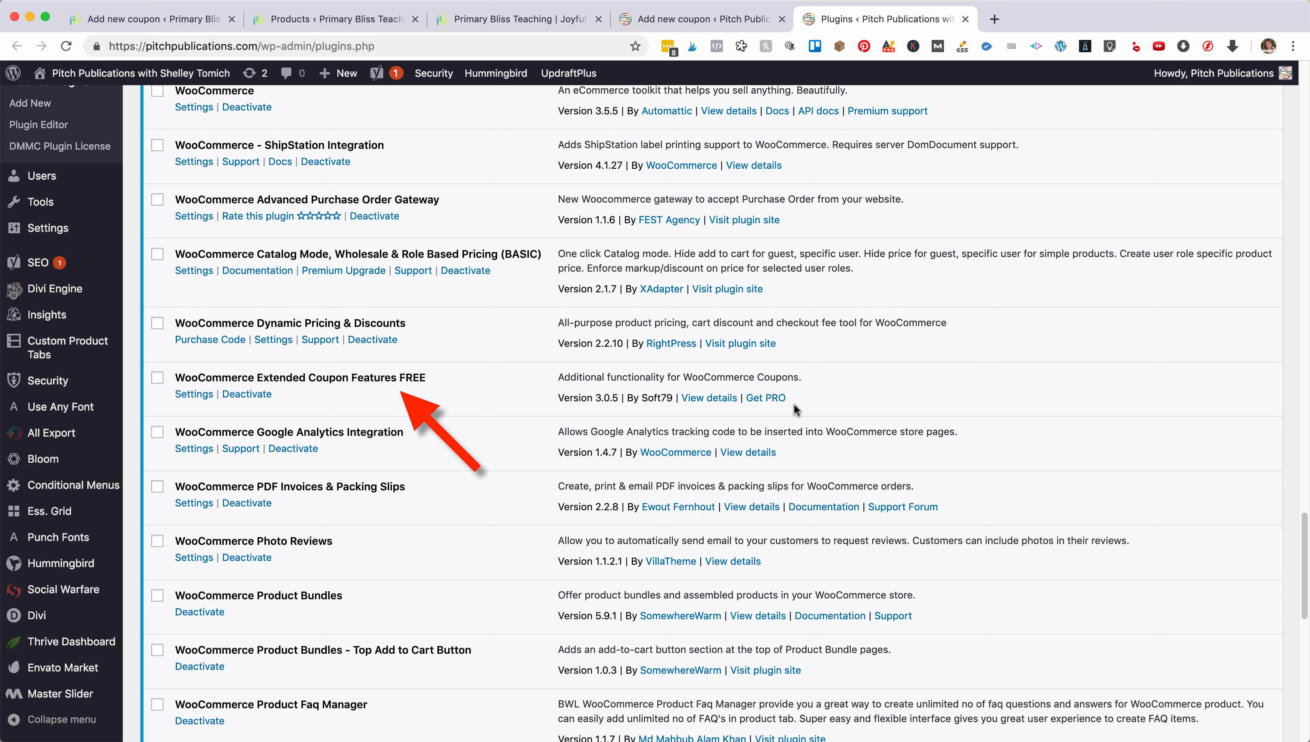
pyautogui.scroll(15, 314, 547)
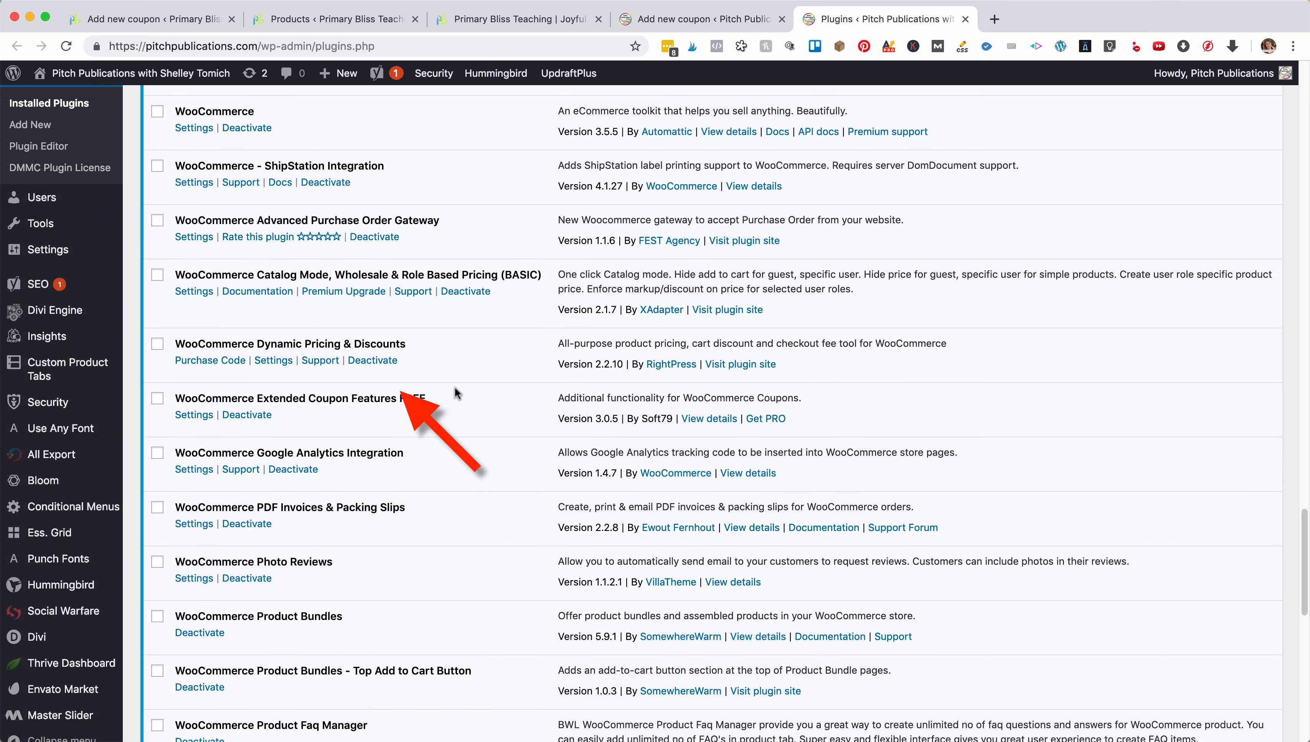
pyautogui.scroll(20, 315, 547)
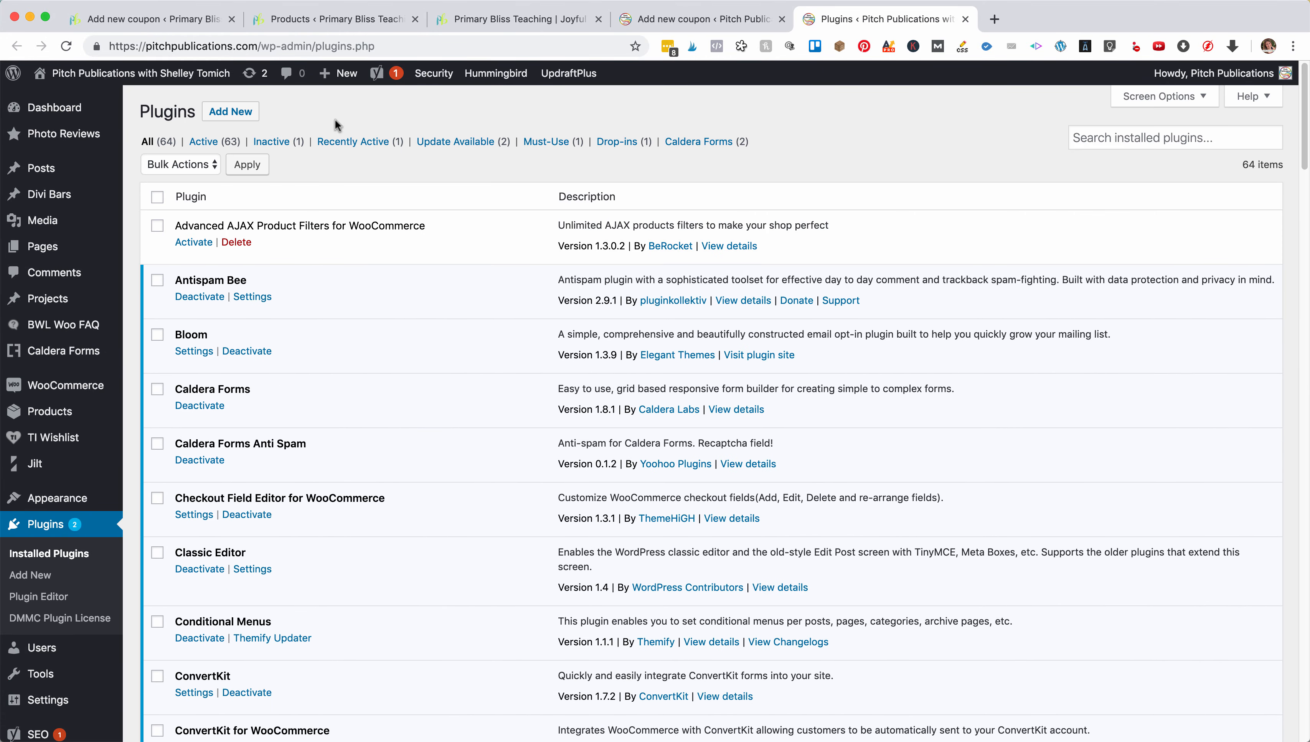
# Switch to the new coupon on the Pitch Publications site and review its discount type choices.
pyautogui.click(698, 19)
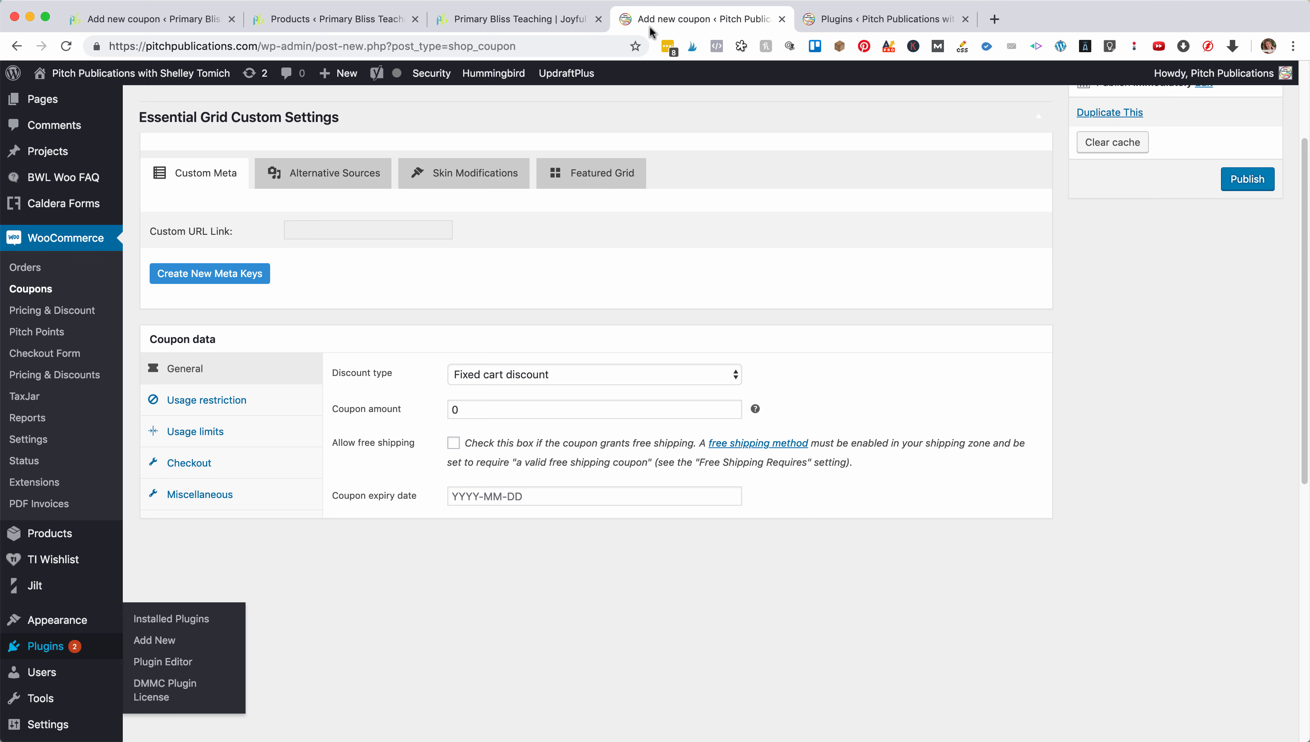
pyautogui.scroll(-3, 533, 299)
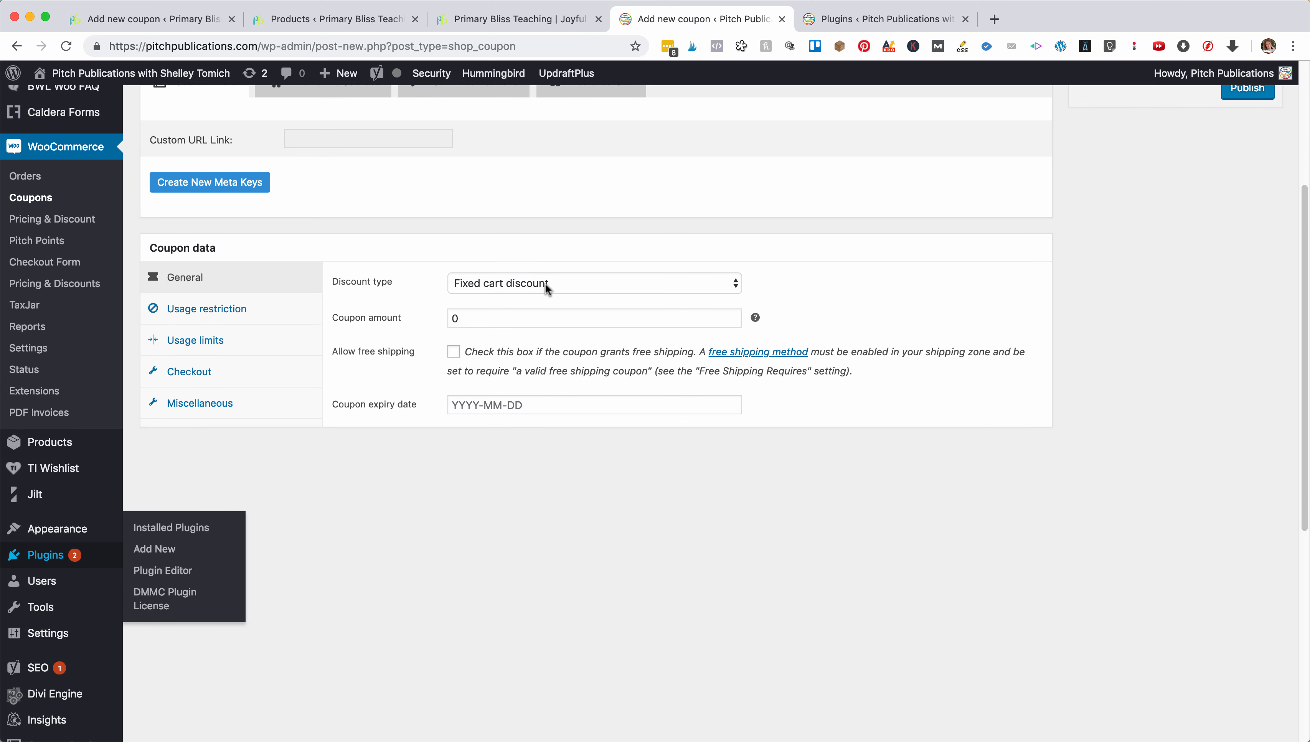
pyautogui.click(545, 284)
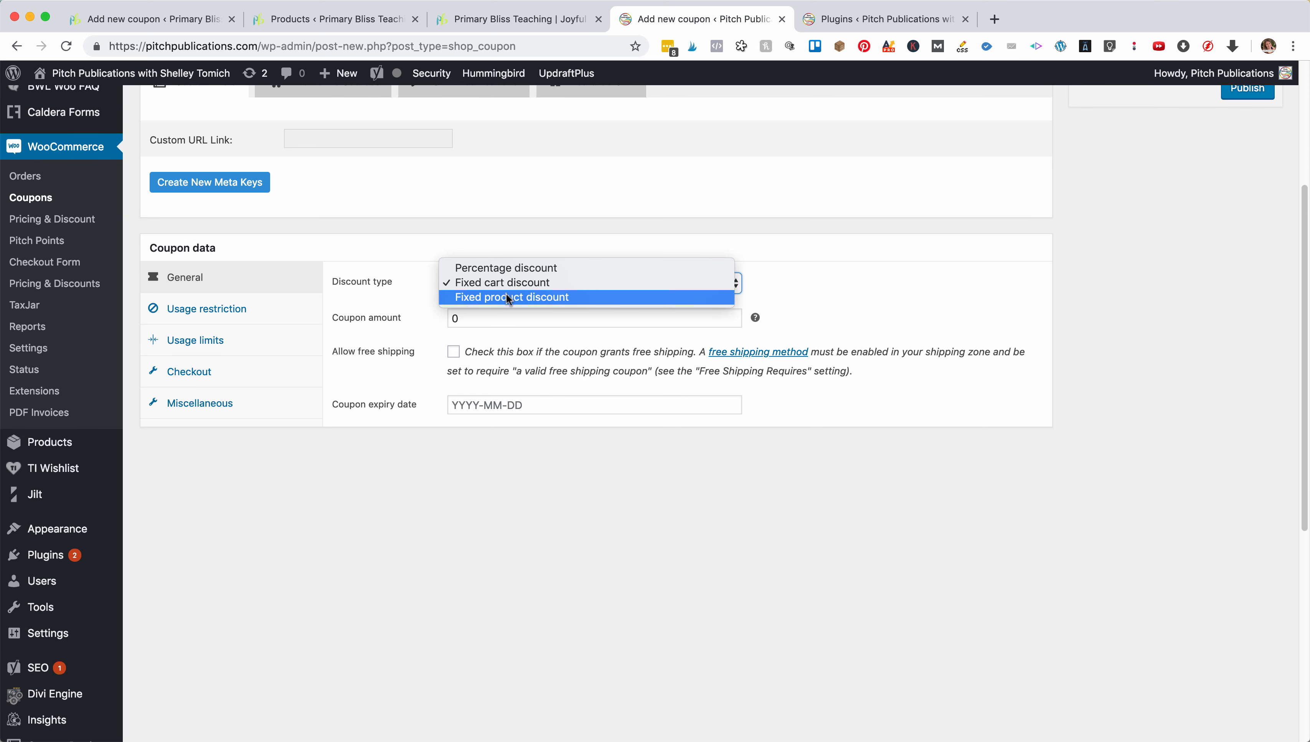
pyautogui.click(428, 315)
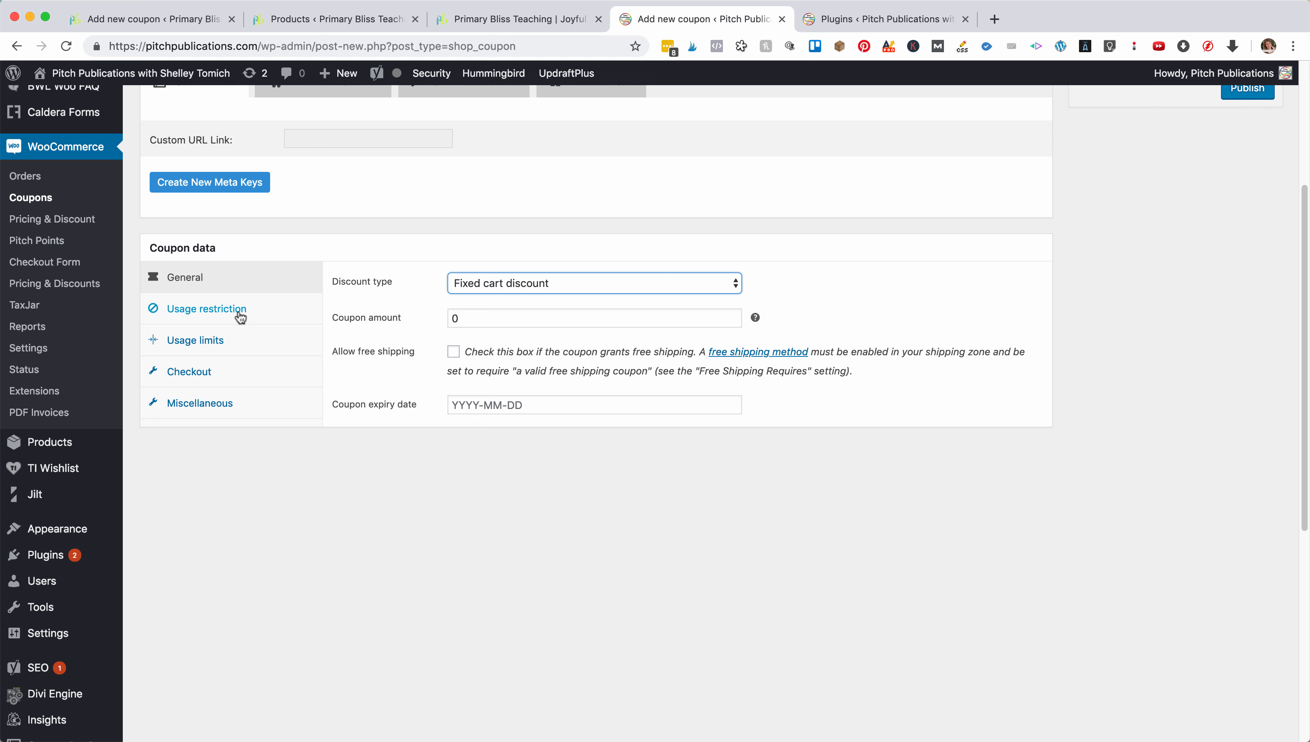
# In the coupon's usage restrictions, set the Products Operator to AND for the two Rainbow Ukulele products.
pyautogui.click(236, 316)
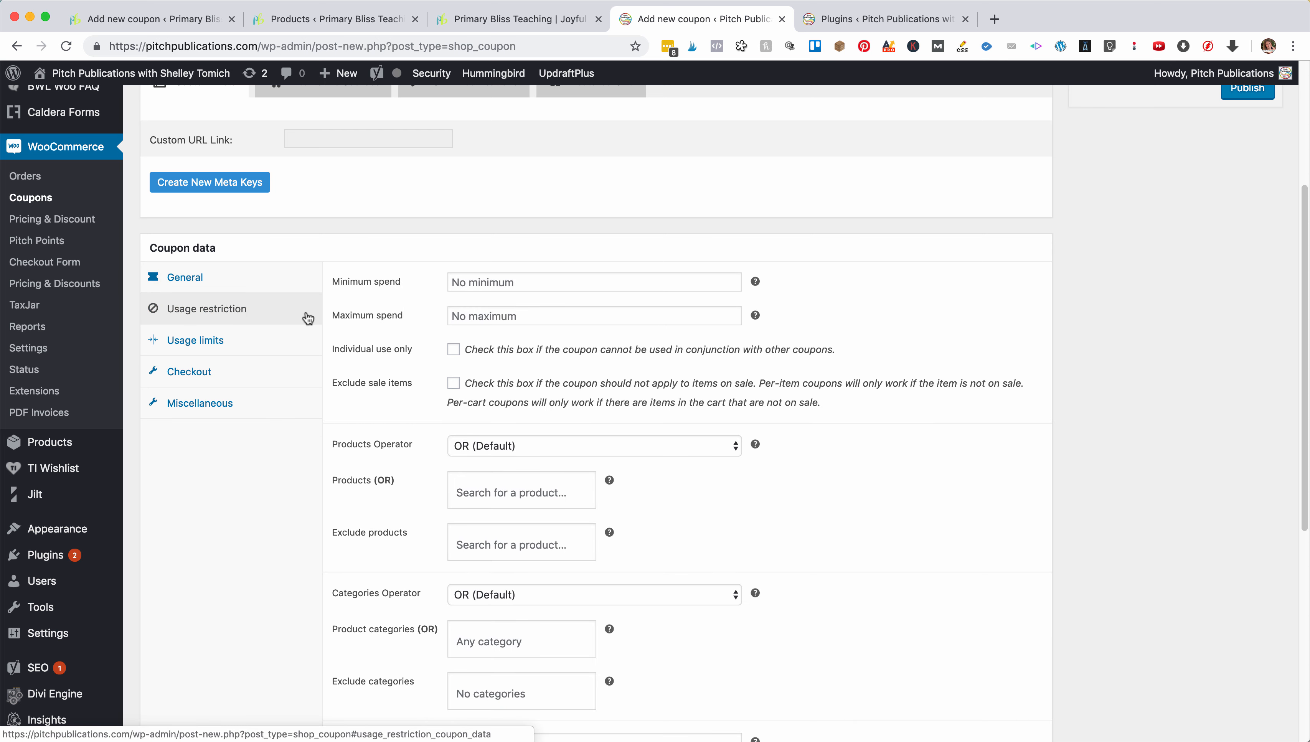
pyautogui.scroll(-3, 309, 315)
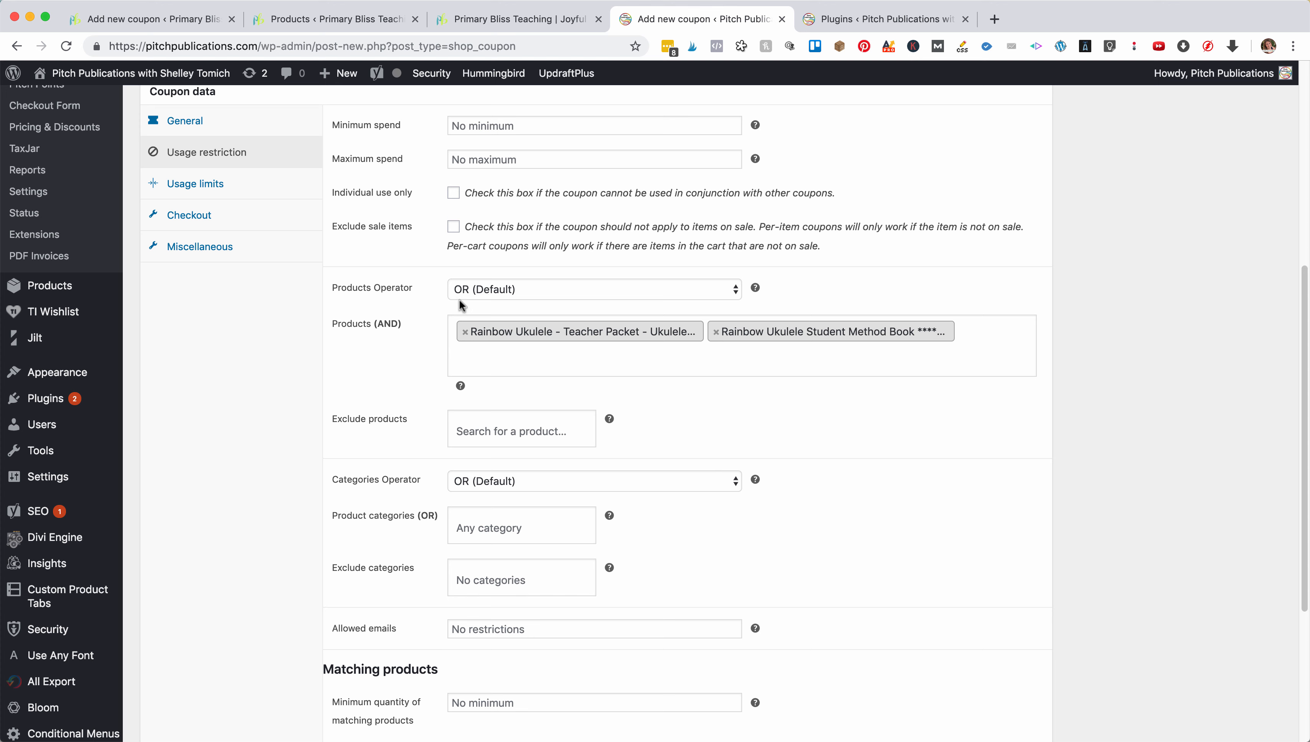
pyautogui.click(581, 289)
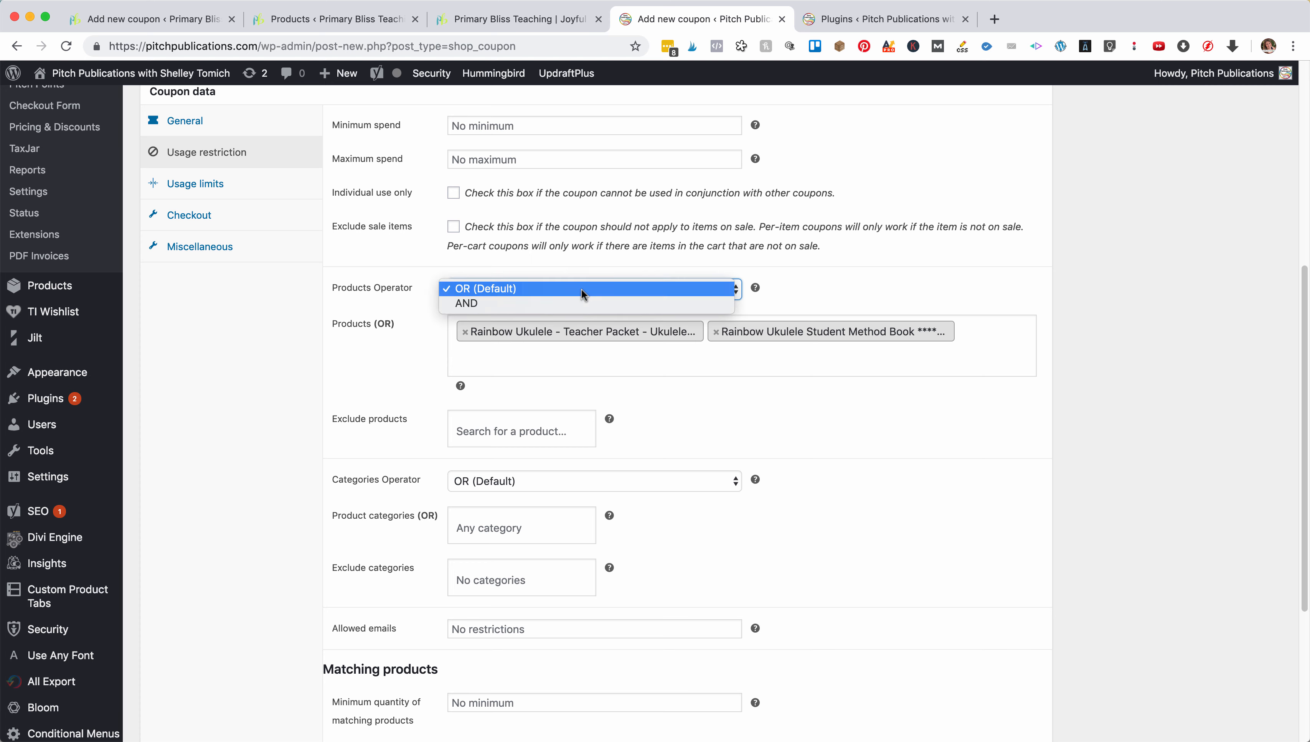
pyautogui.click(567, 305)
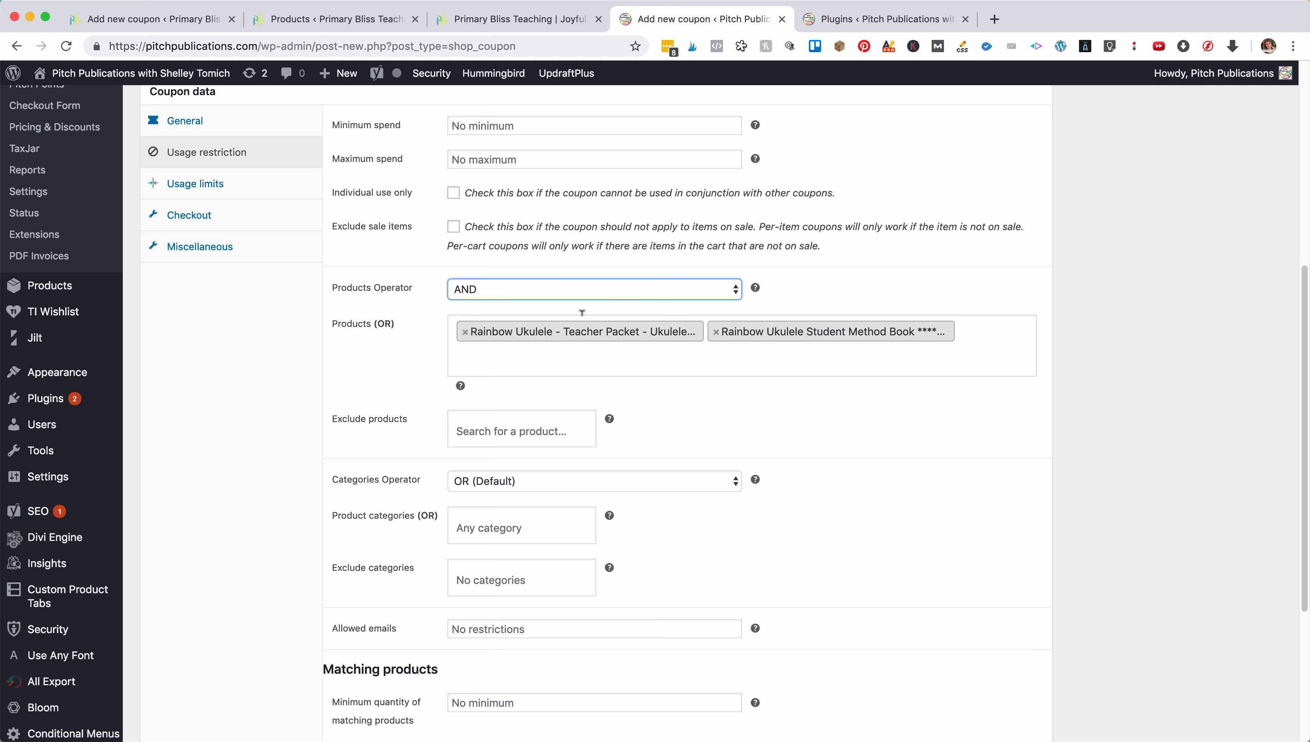